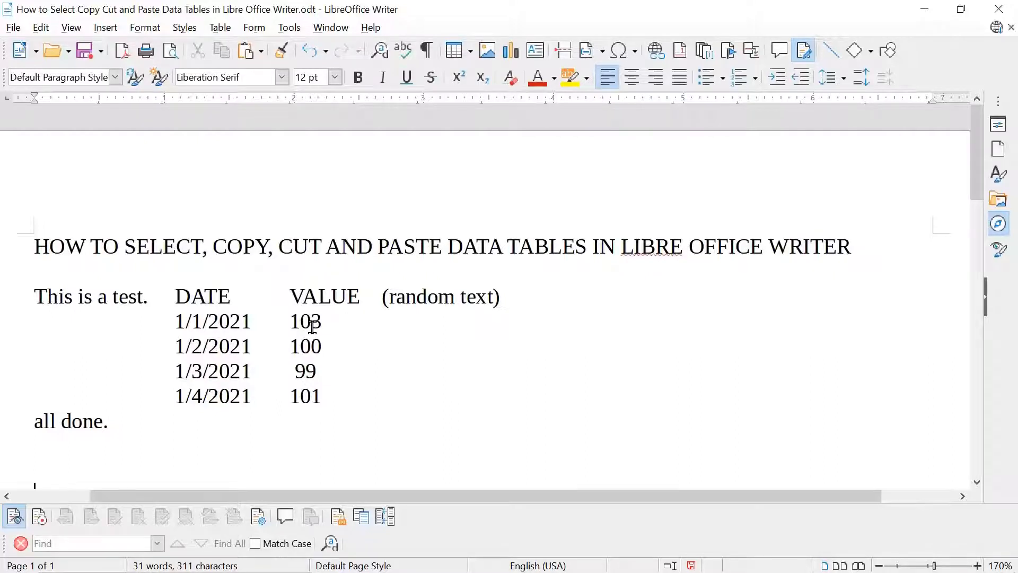
- Try to select the DATE and VALUE table beside "This is a test." with standard text selection
click(176, 295)
drag(176, 296, 392, 394)
click(295, 295)
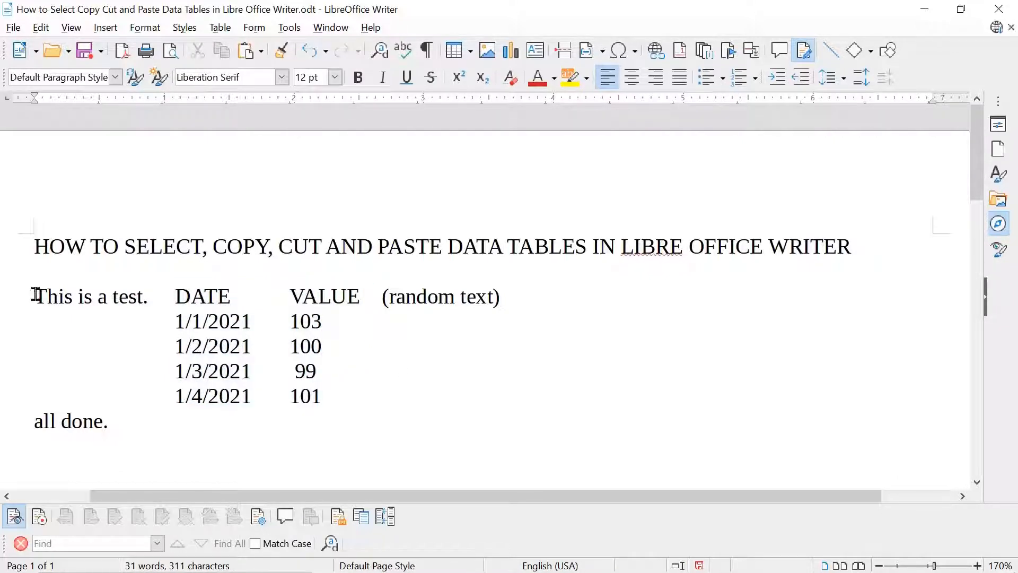
drag(36, 294, 380, 371)
click(371, 346)
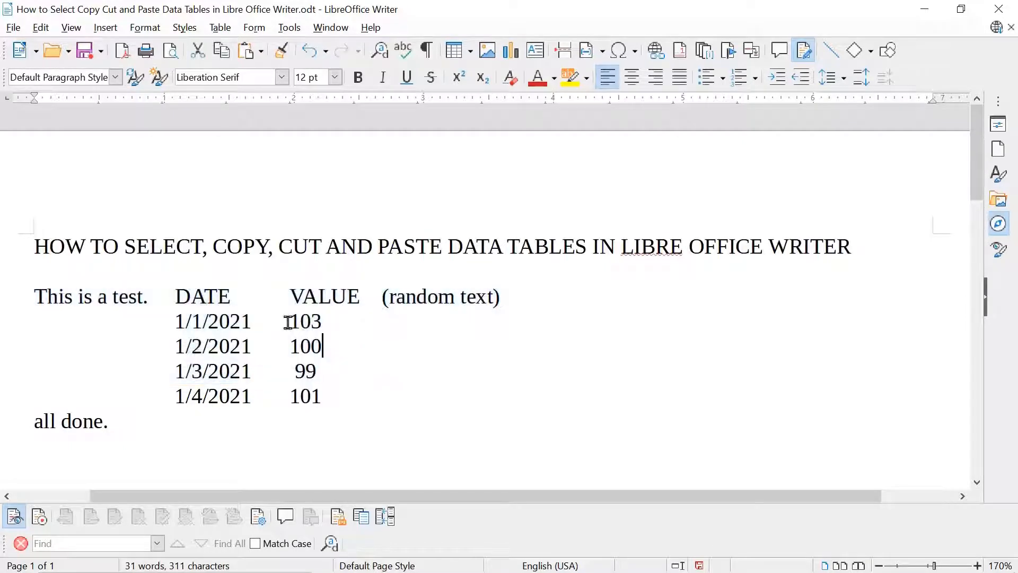
- Select only the DATE and VALUE table beside "This is a test." as a rectangular block and copy it
click(176, 296)
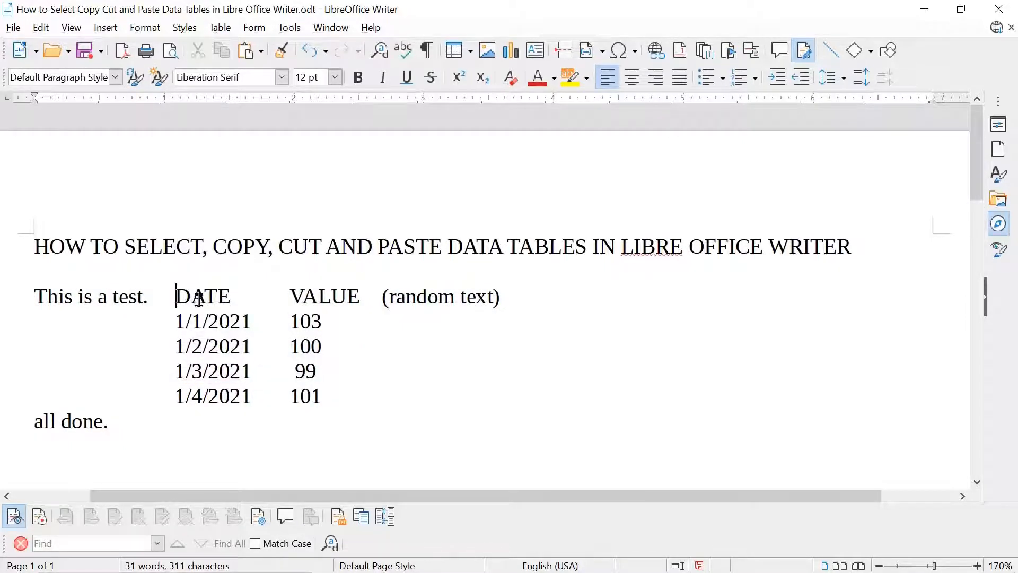
drag(176, 295, 364, 391)
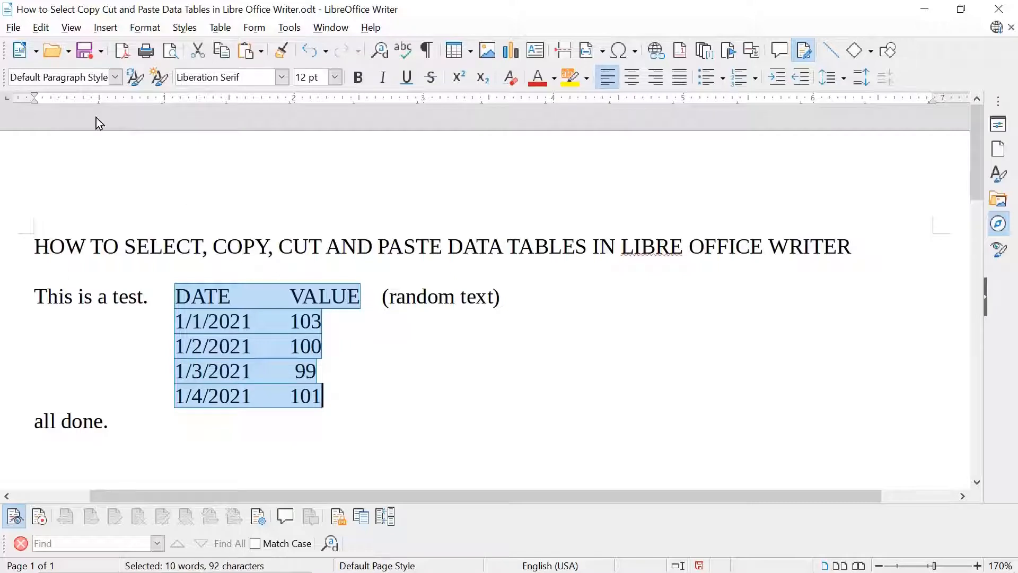
click(41, 27)
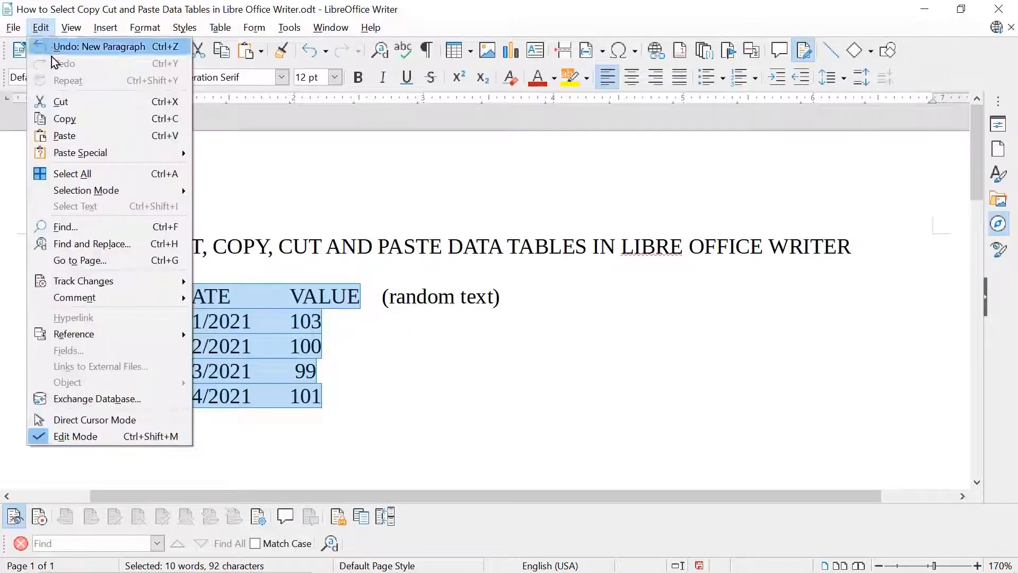
click(79, 118)
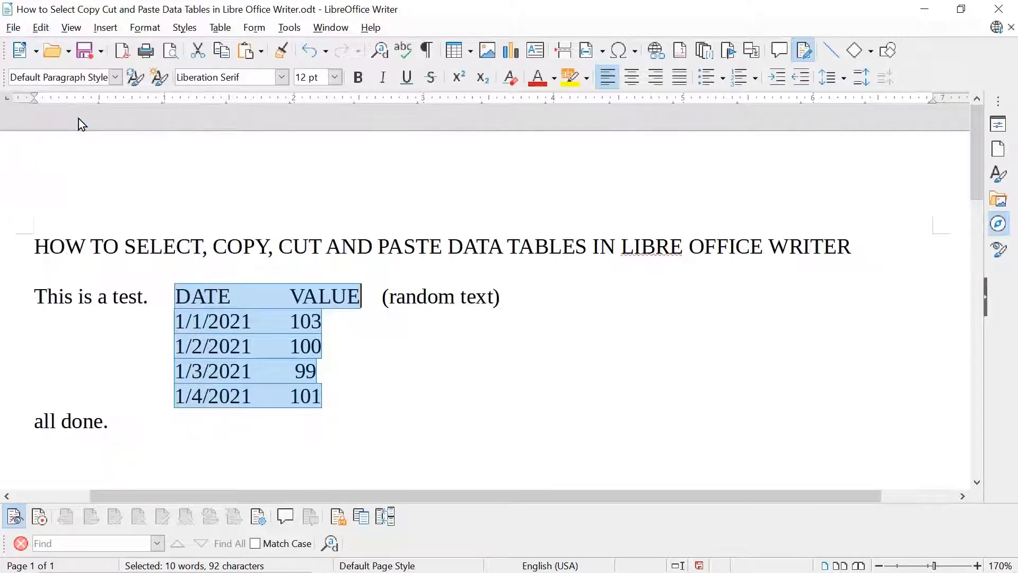
- Add blank lines after "all done." and paste the copied DATE and VALUE table there
click(139, 428)
key(Return)
key(Return)
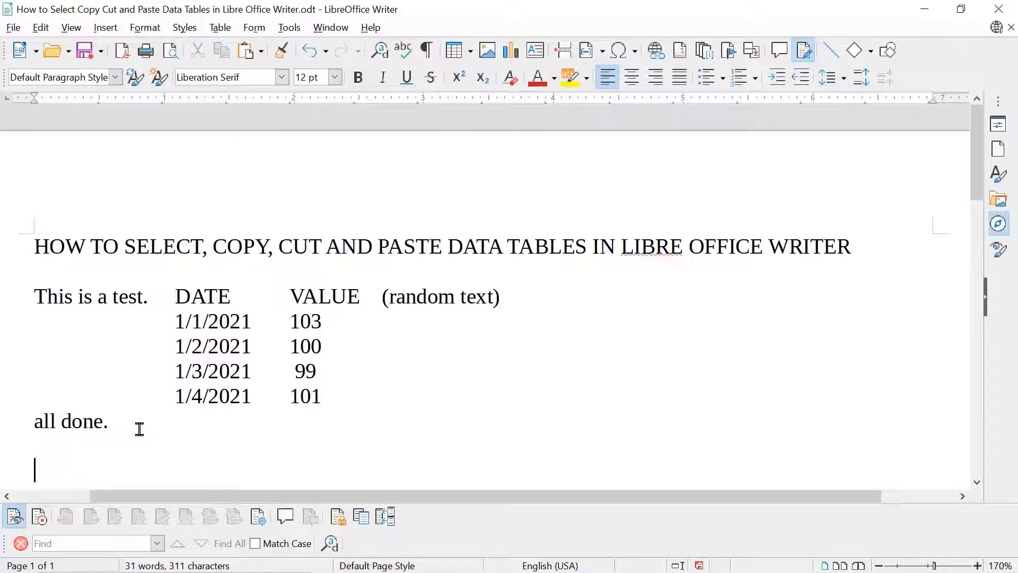
click(42, 28)
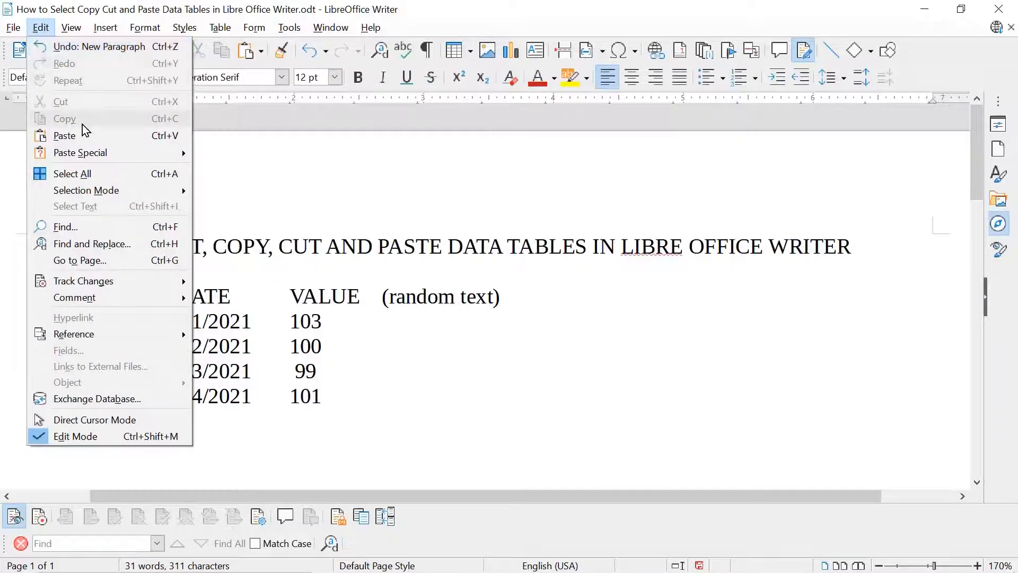
click(88, 137)
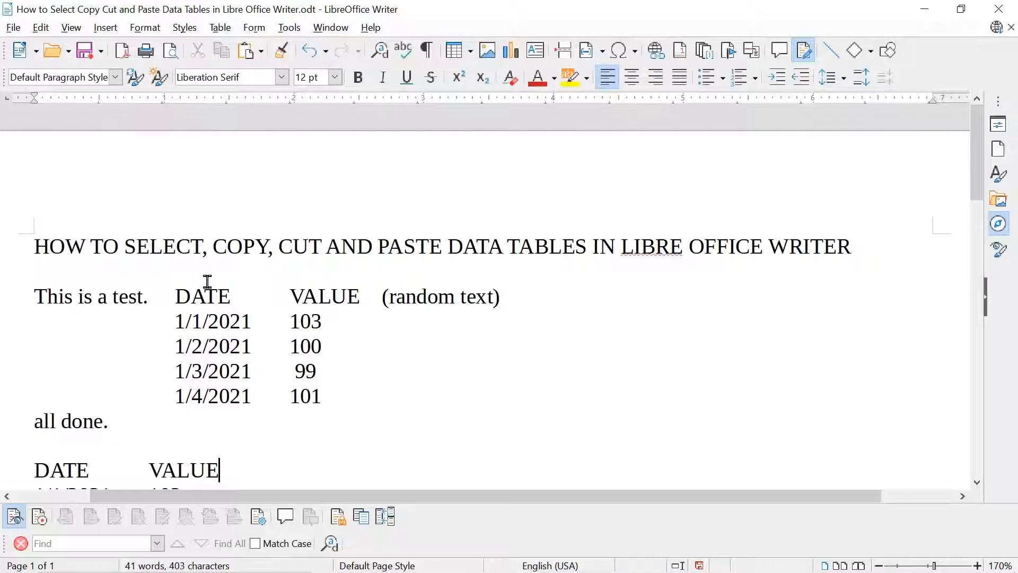
scroll(206, 282, down, 3)
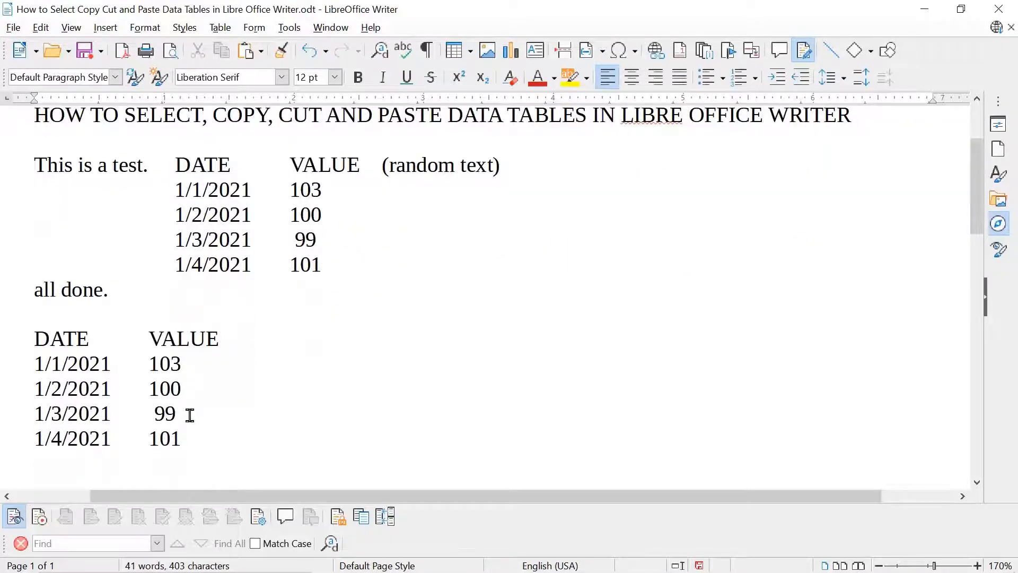
- Switch the selection mode to Block Area, select the original DATE and VALUE table, and cut it
click(180, 164)
click(42, 29)
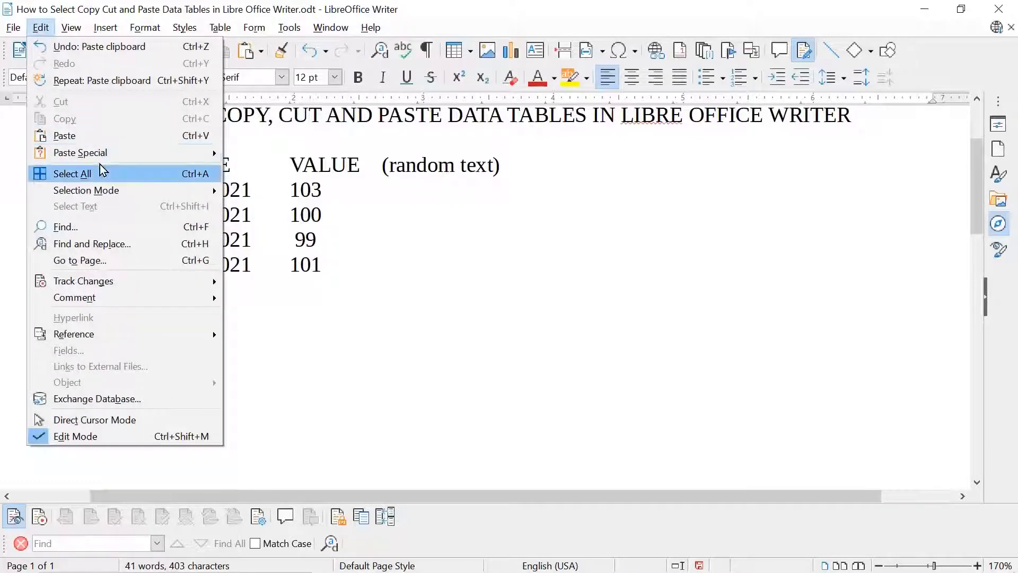
mouse_move(130, 196)
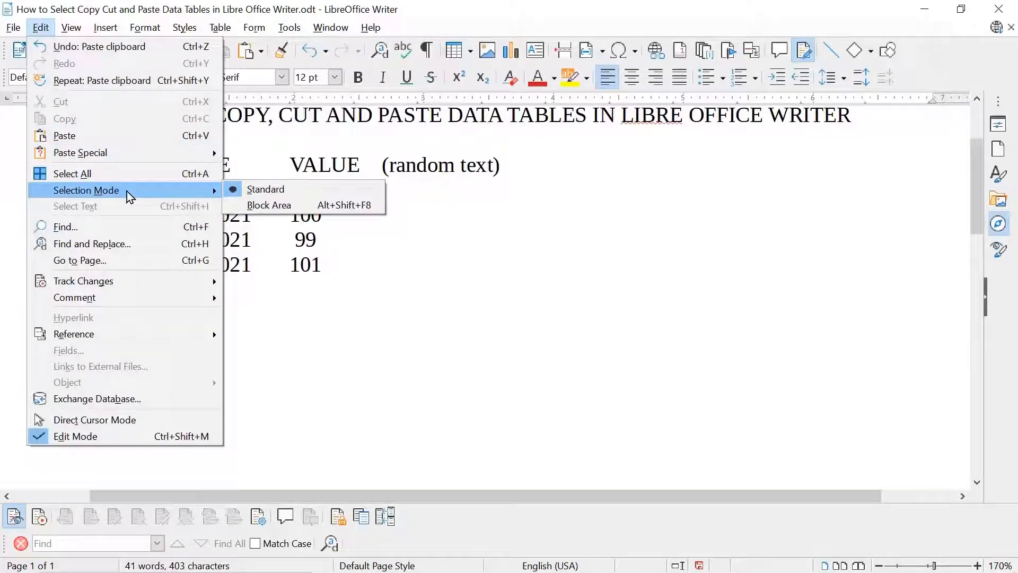
click(269, 205)
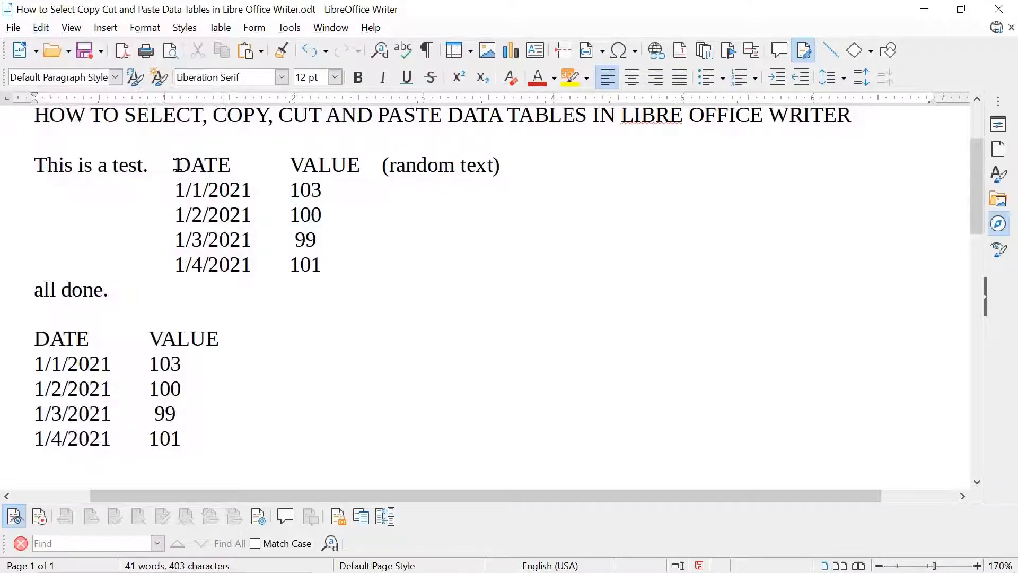
drag(175, 165, 361, 261)
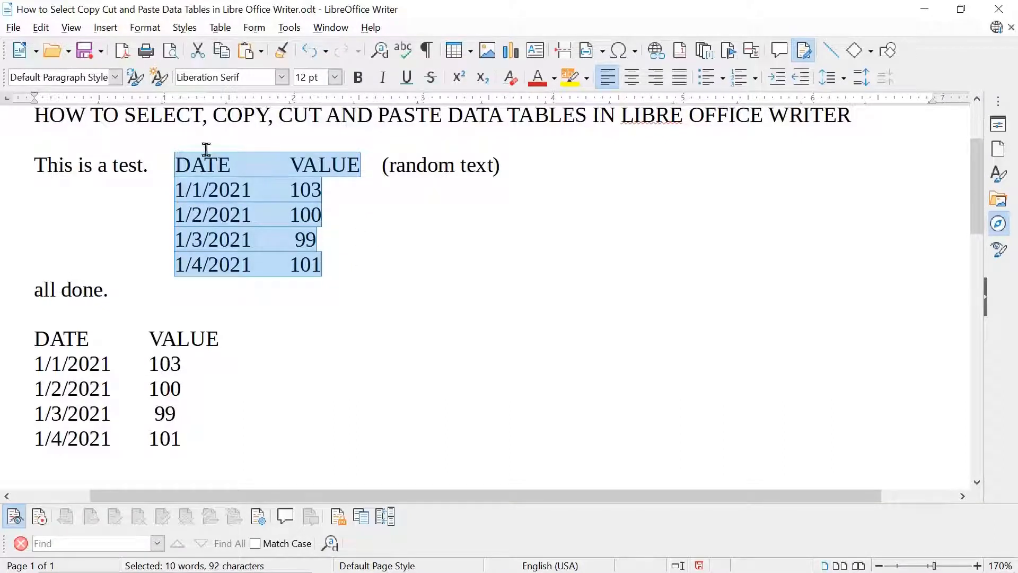
click(45, 29)
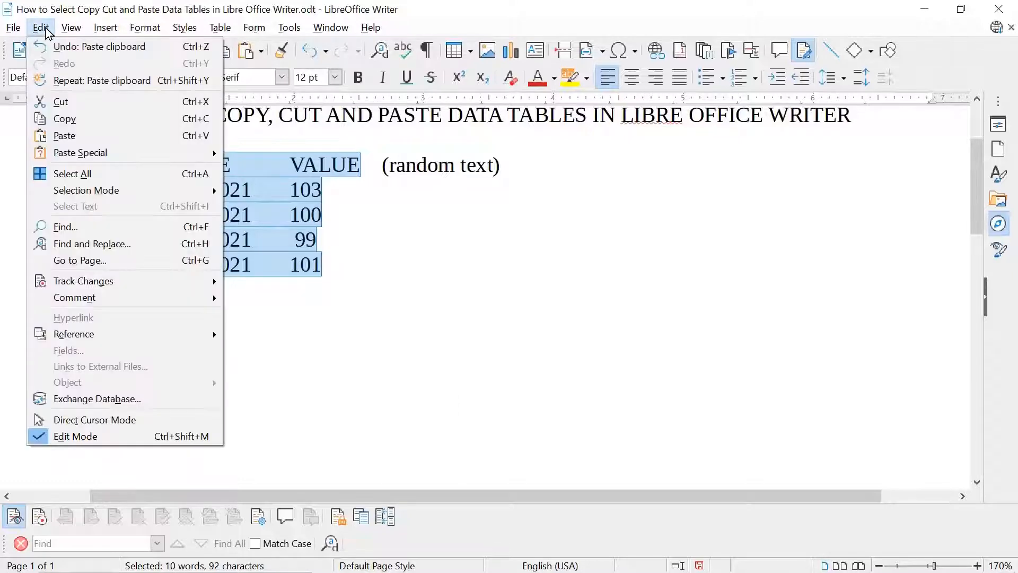
click(79, 105)
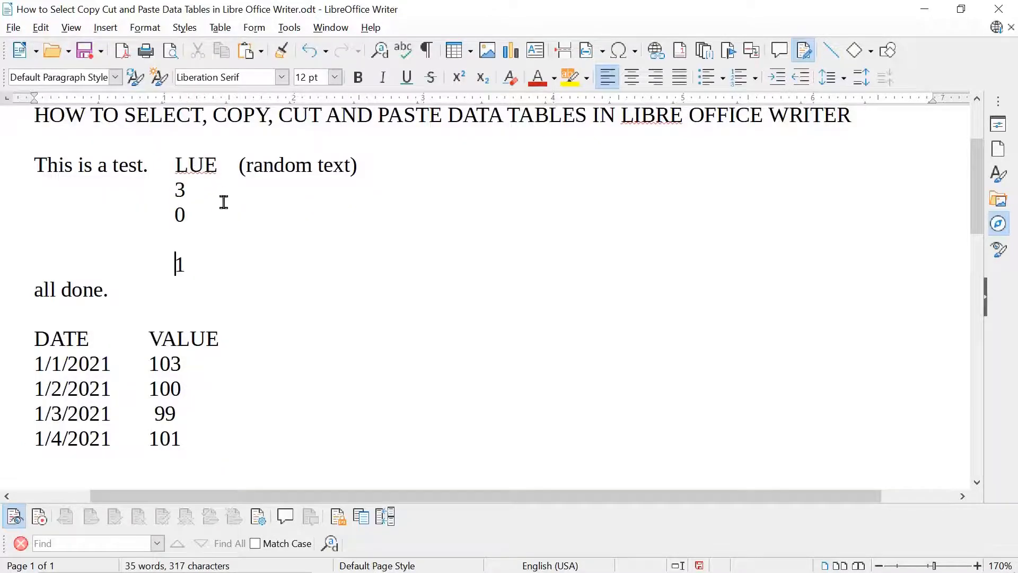
- Undo the cut of the original table block and clear the selection
click(38, 32)
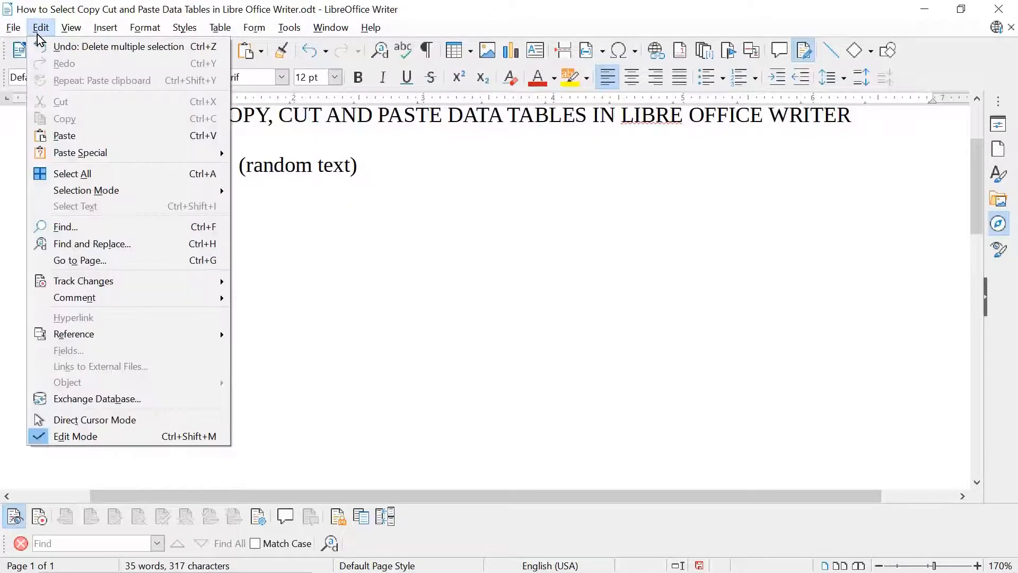
click(59, 50)
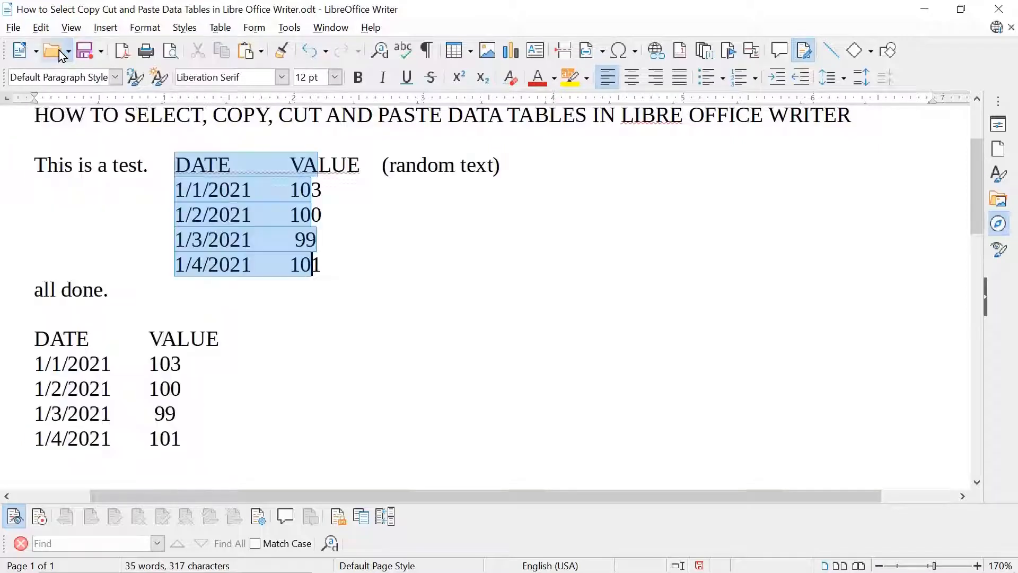
click(237, 164)
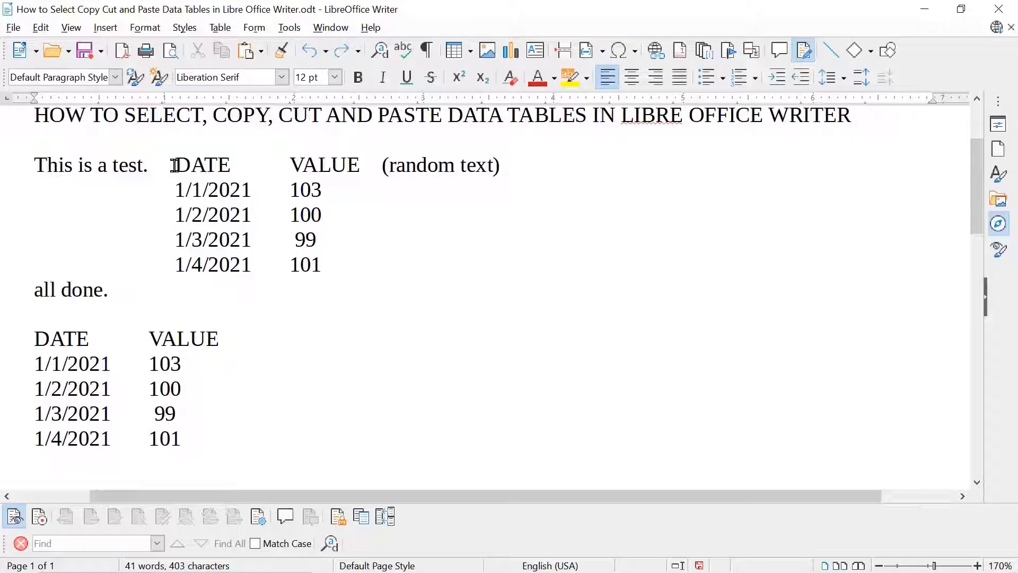
- Using Block Area selection mode, cut the whole DATE and VALUE table between "This is a test." and "(random text)"
click(41, 29)
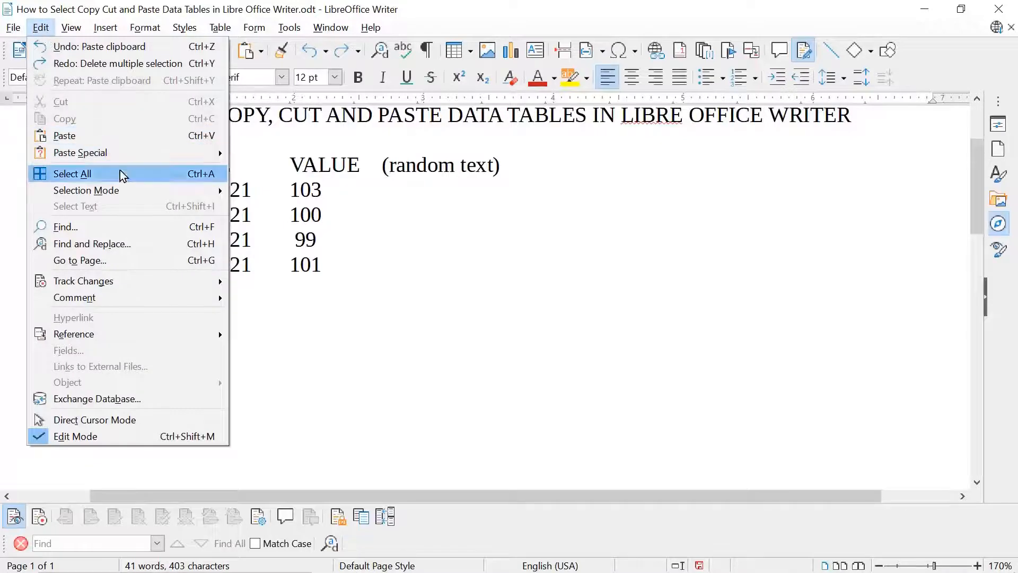
mouse_move(129, 192)
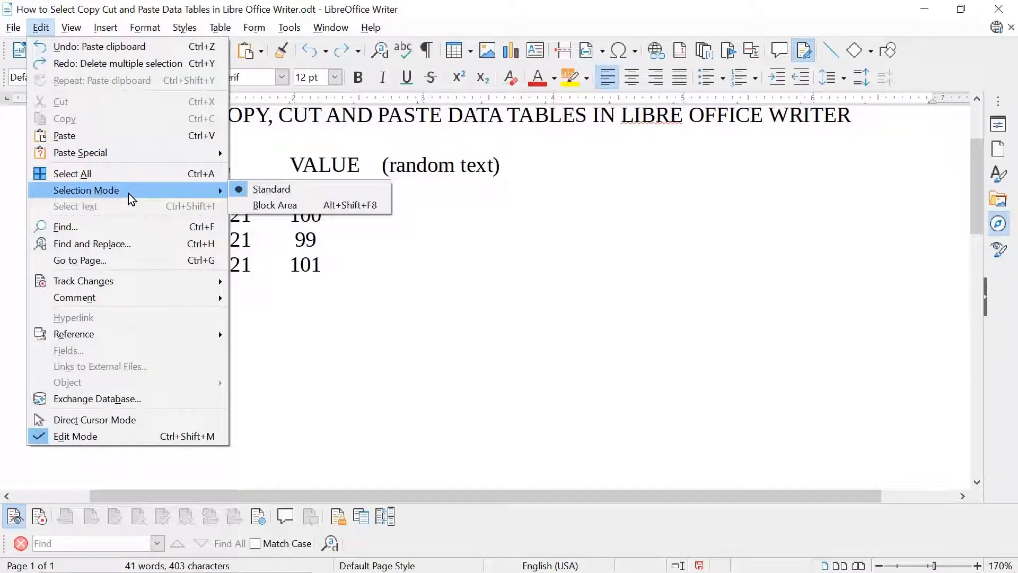
click(267, 206)
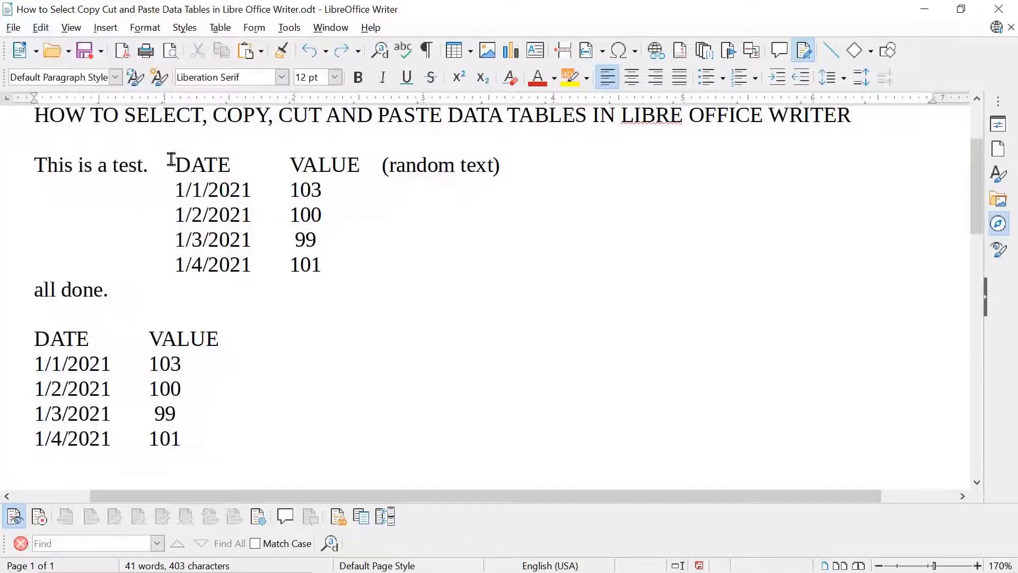
drag(175, 164, 371, 256)
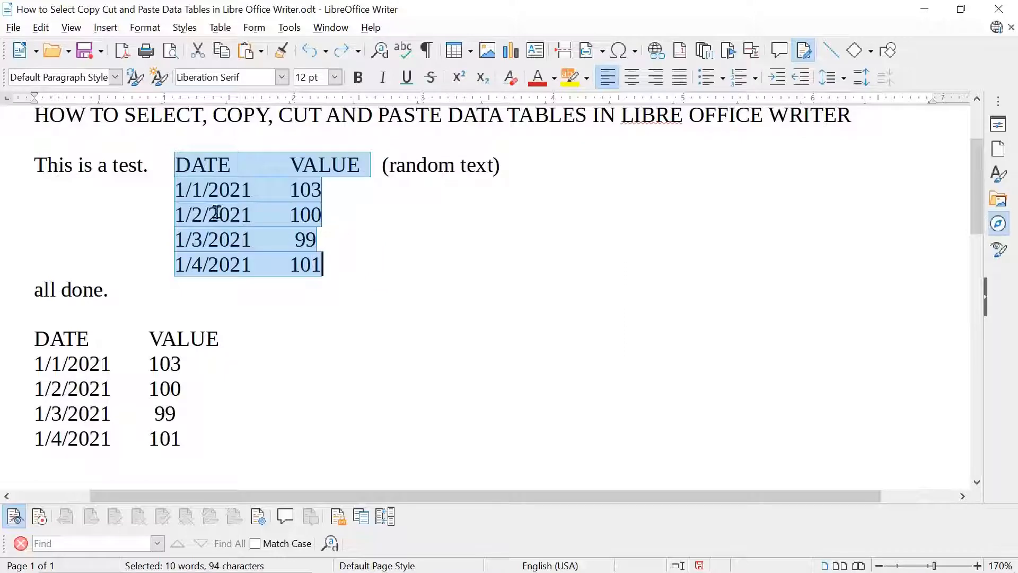
click(40, 29)
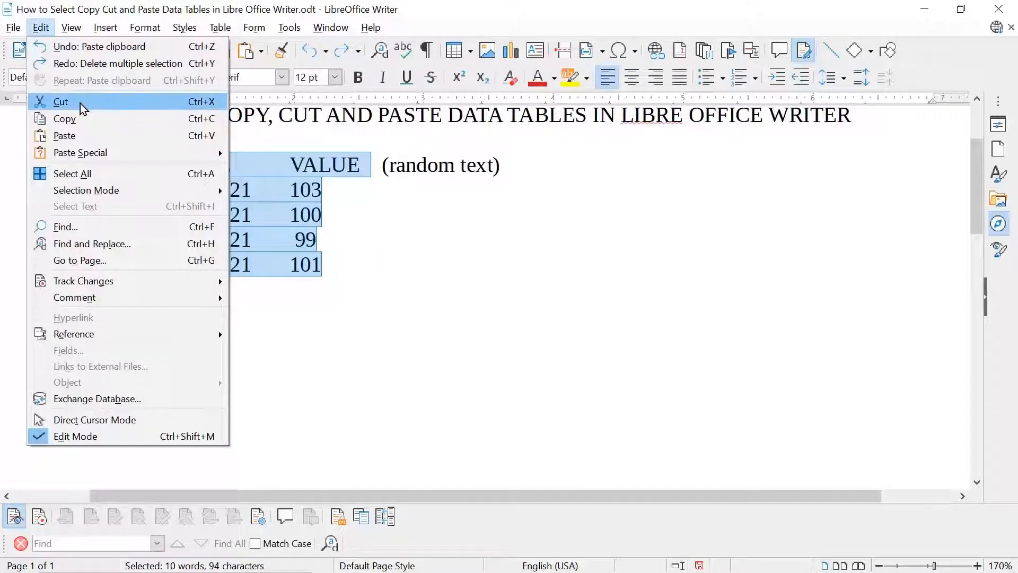
click(61, 102)
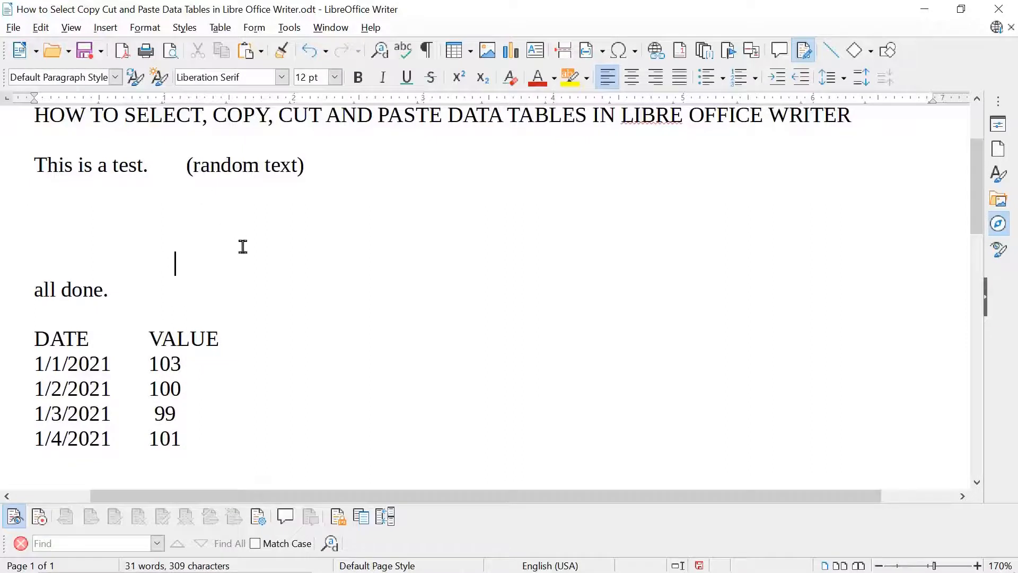
- Try a regular paste of the cut table below the pasted copy, and undo that paste
click(202, 444)
key(Return)
key(Return)
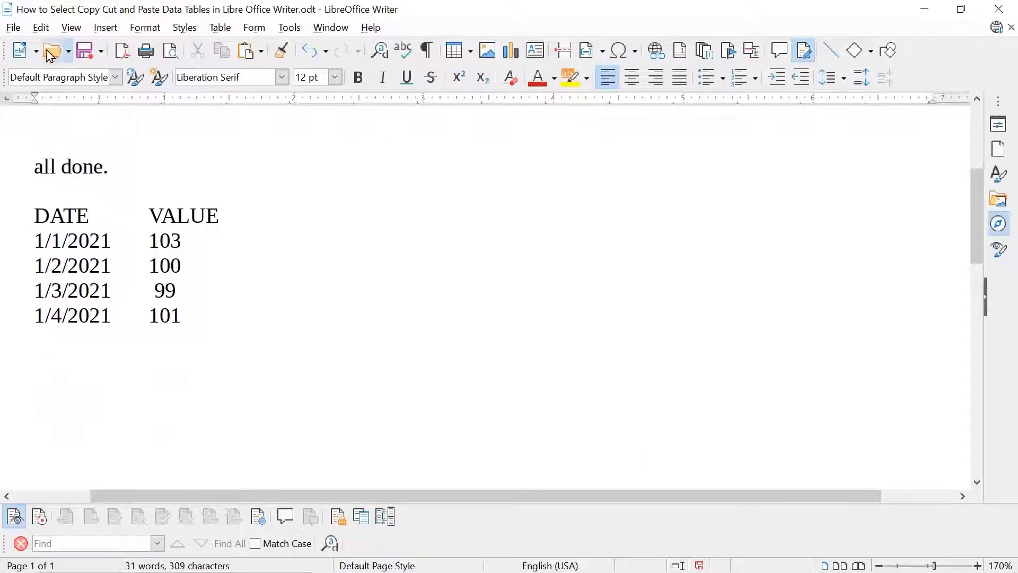
click(41, 28)
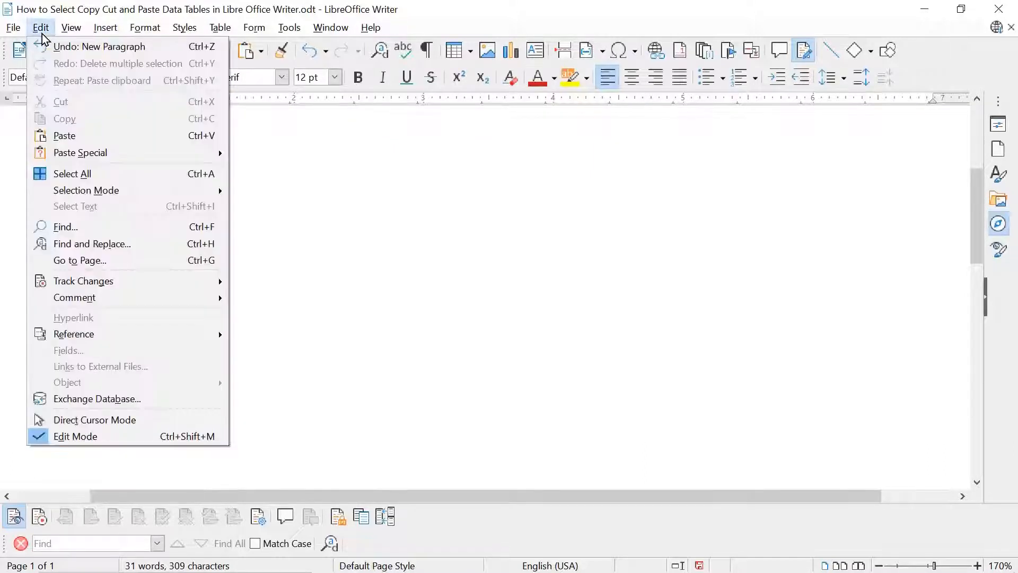
click(93, 135)
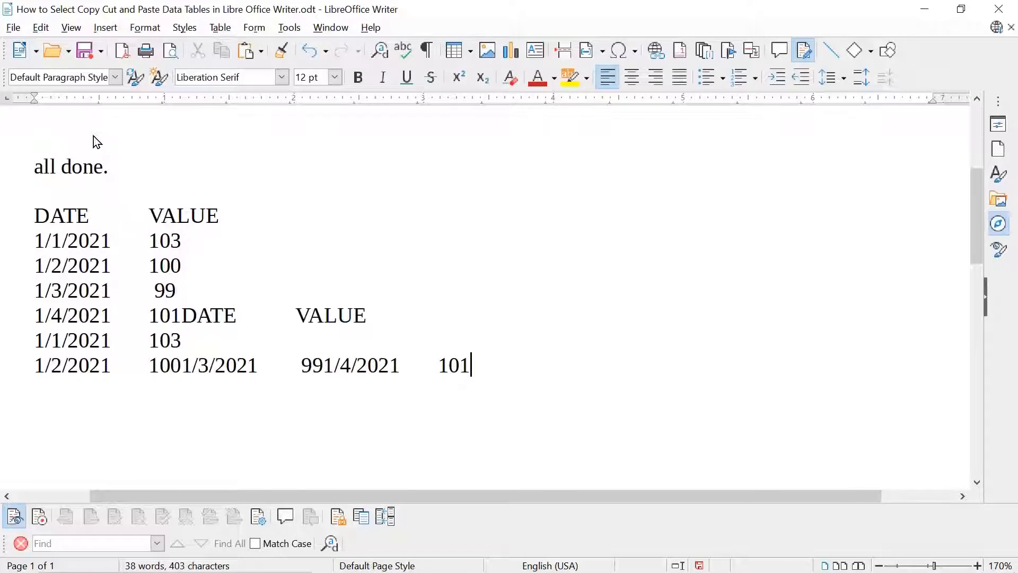
click(41, 29)
click(59, 45)
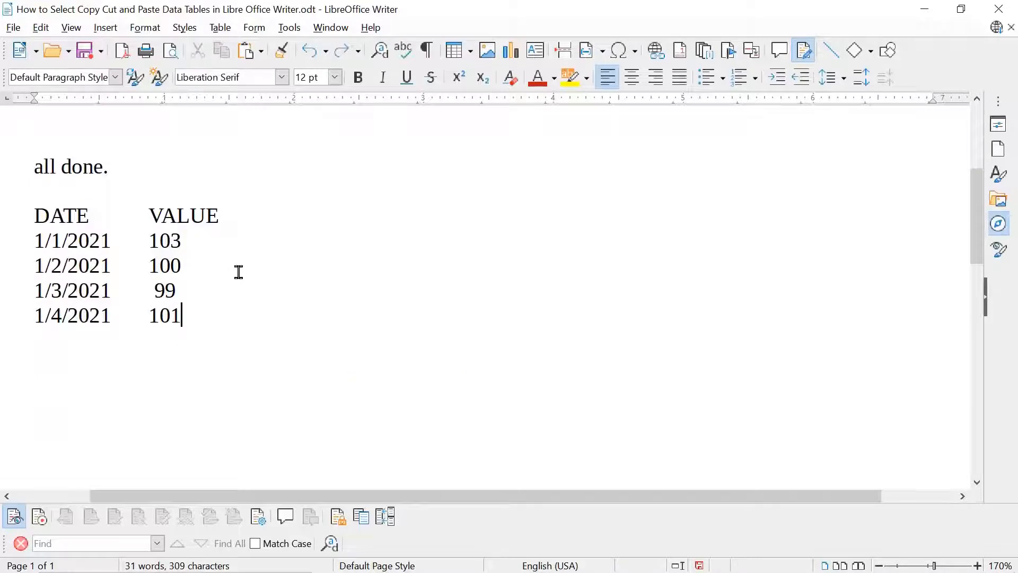
- Add several blank lines below the pasted copy and insert the cut table there as unformatted text
key(Return)
key(Return)
key(Return)
key(Return)
click(42, 28)
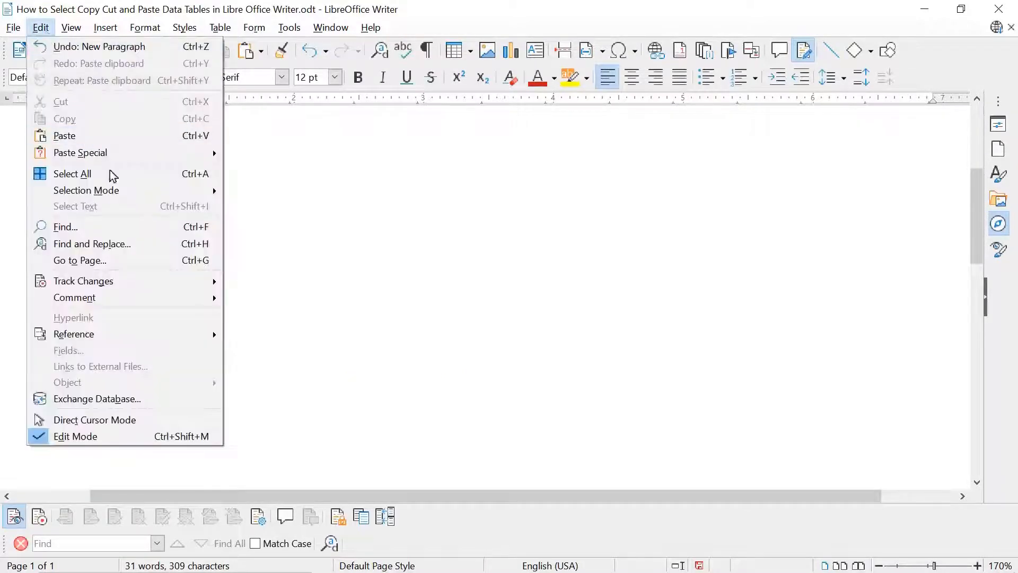
mouse_move(129, 152)
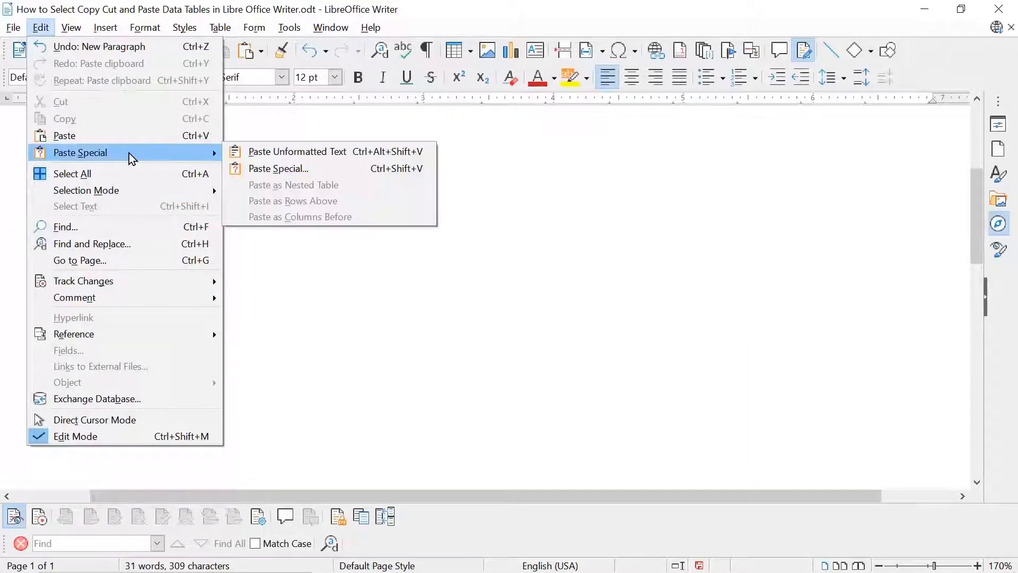
click(282, 151)
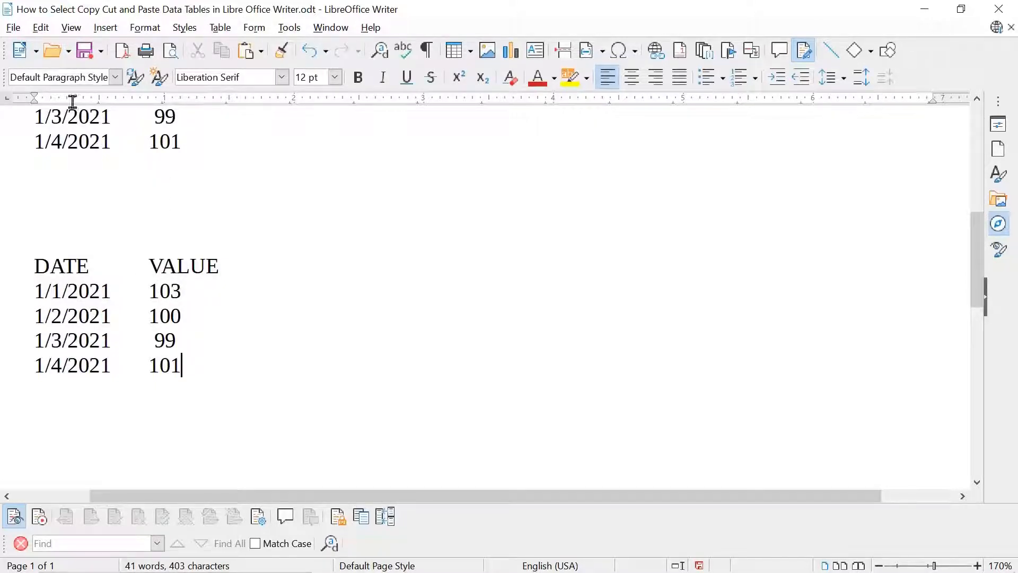
click(40, 28)
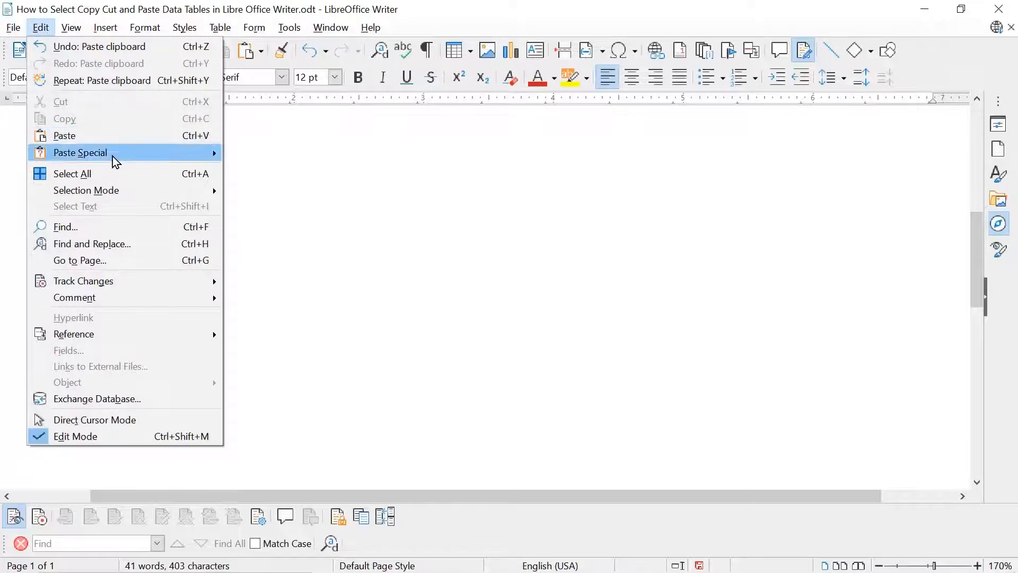
mouse_move(114, 155)
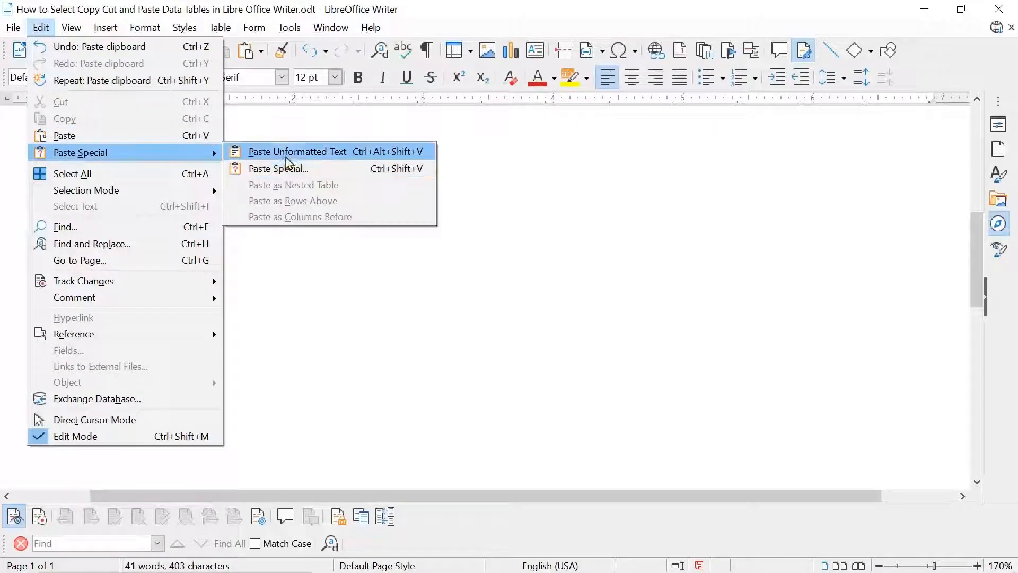
click(334, 260)
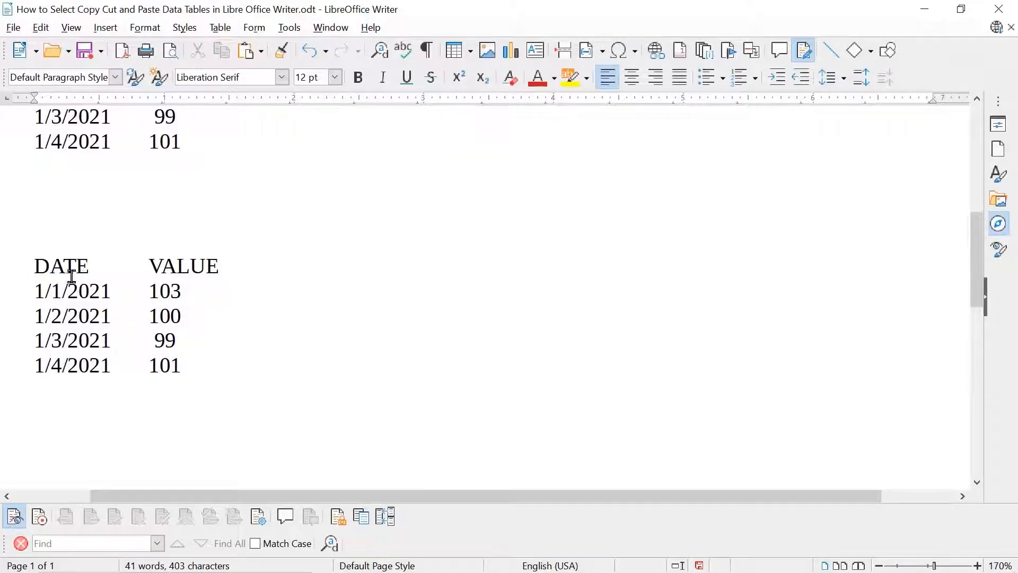
- Paste the cut table as unformatted text after "This is a test." and move "(random text)" onto its own line
scroll(206, 254, up, 3)
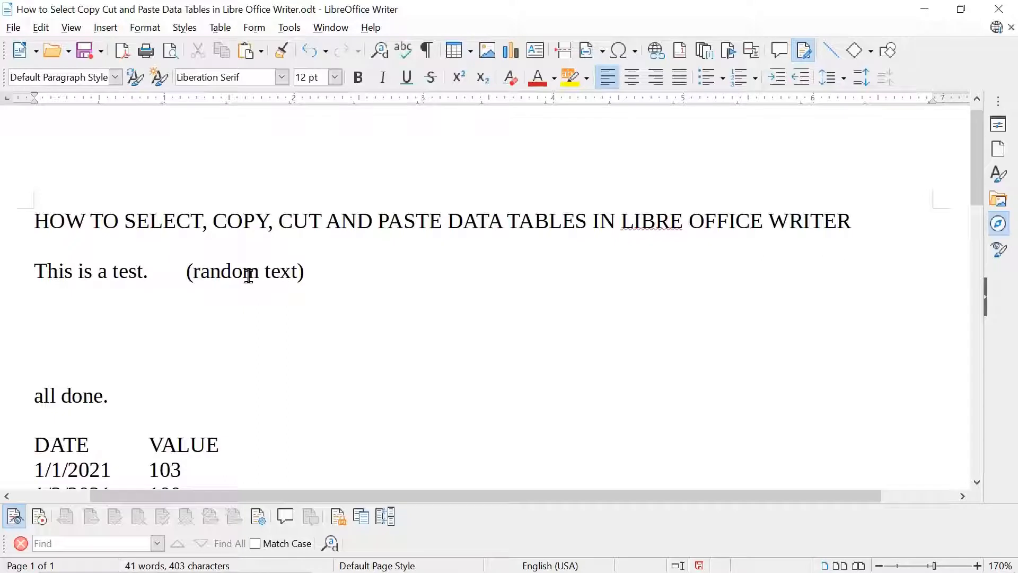
click(41, 27)
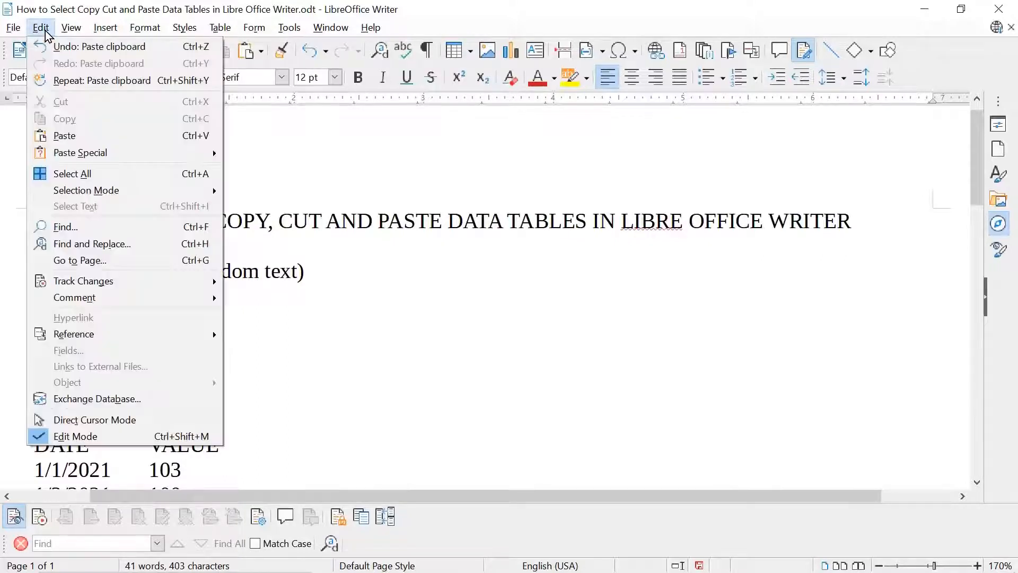
mouse_move(109, 153)
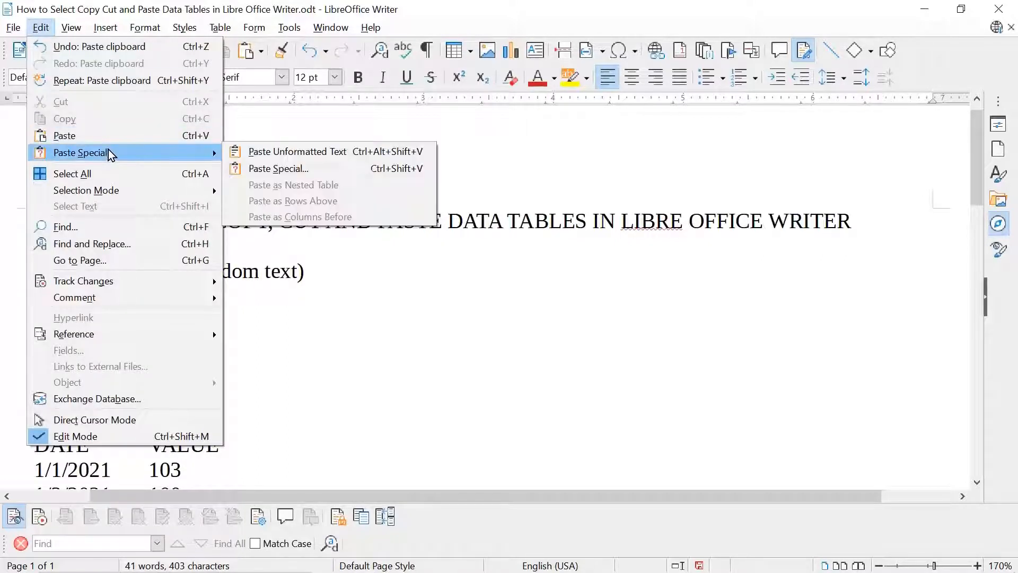
click(267, 151)
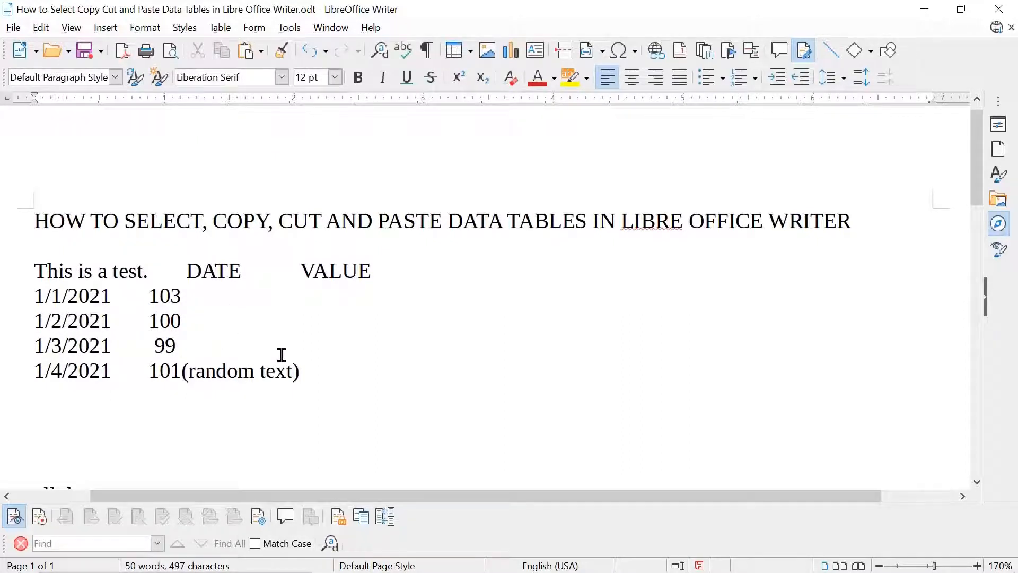
key(Return)
- Indent the 1/1/2021 row so its date and value line up under the DATE and VALUE headings
click(45, 295)
key(Home)
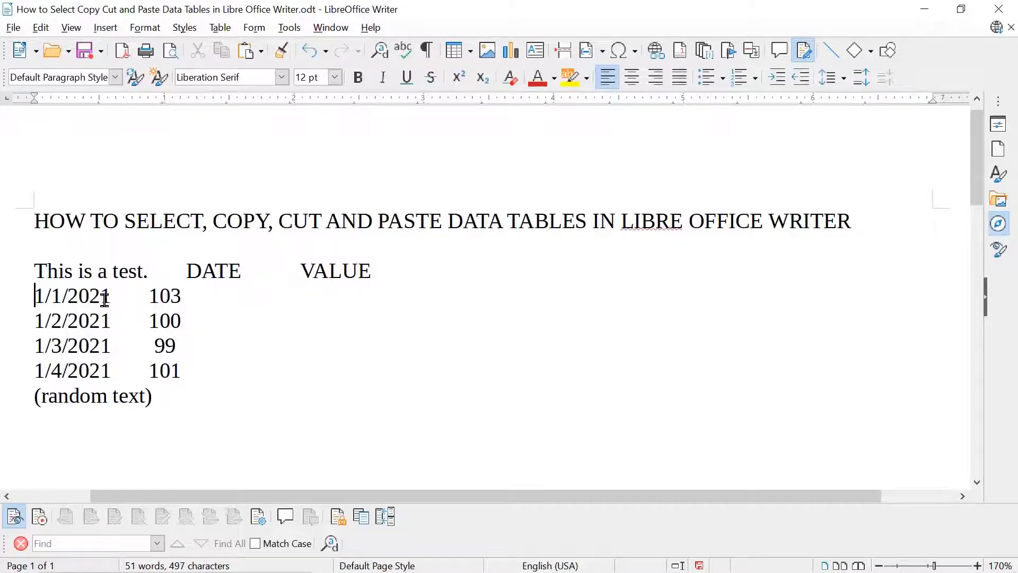
key(Tab)
key(Tab)
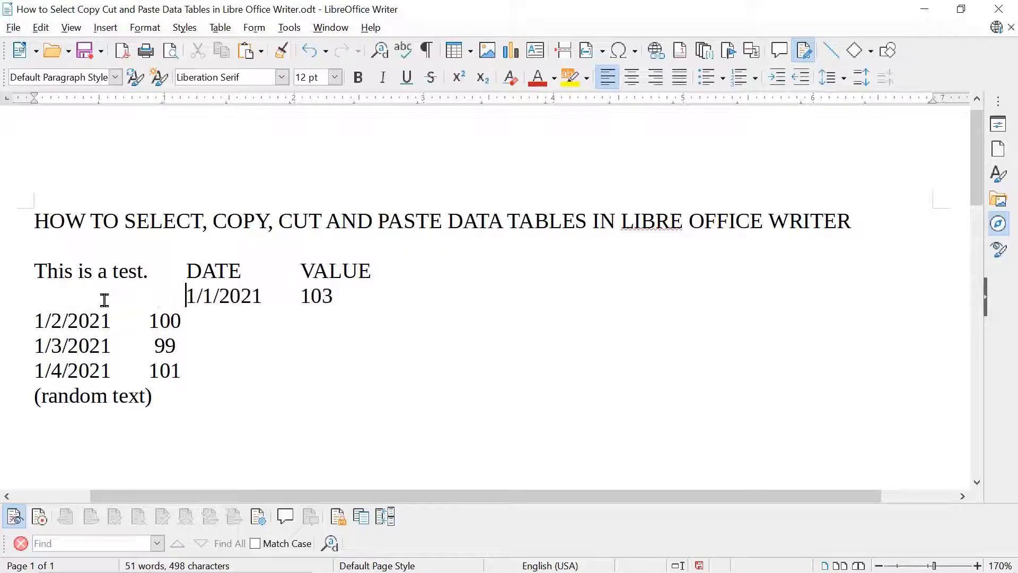
- Indent the 1/2/2021 row beneath the 1/1/2021 row in the DATE and VALUE columns
key(Down)
key(Left)
key(Left)
key(Left)
key(Left)
key(Left)
key(Left)
key(Left)
key(Tab)
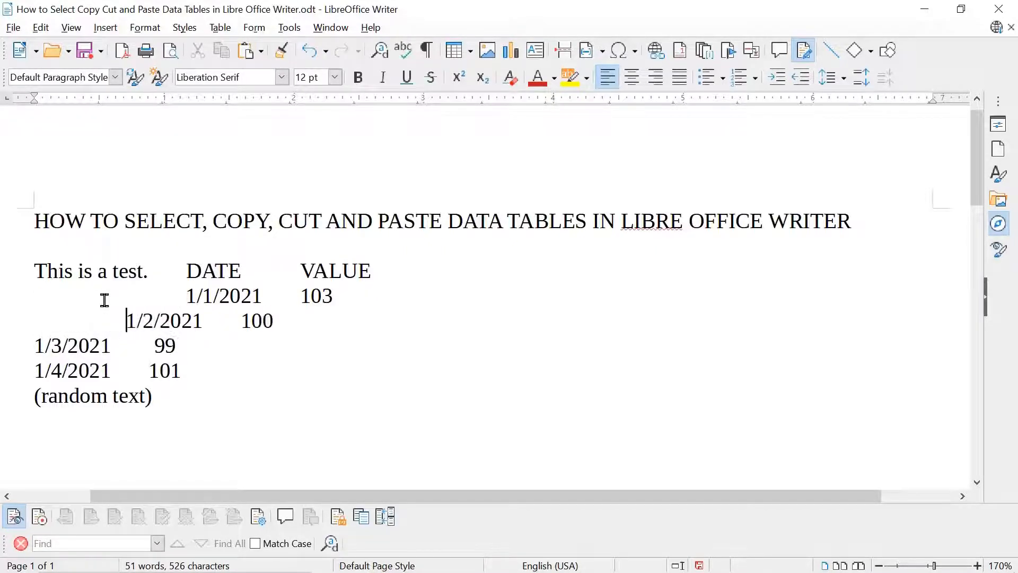
key(Tab)
key(BackSpace)
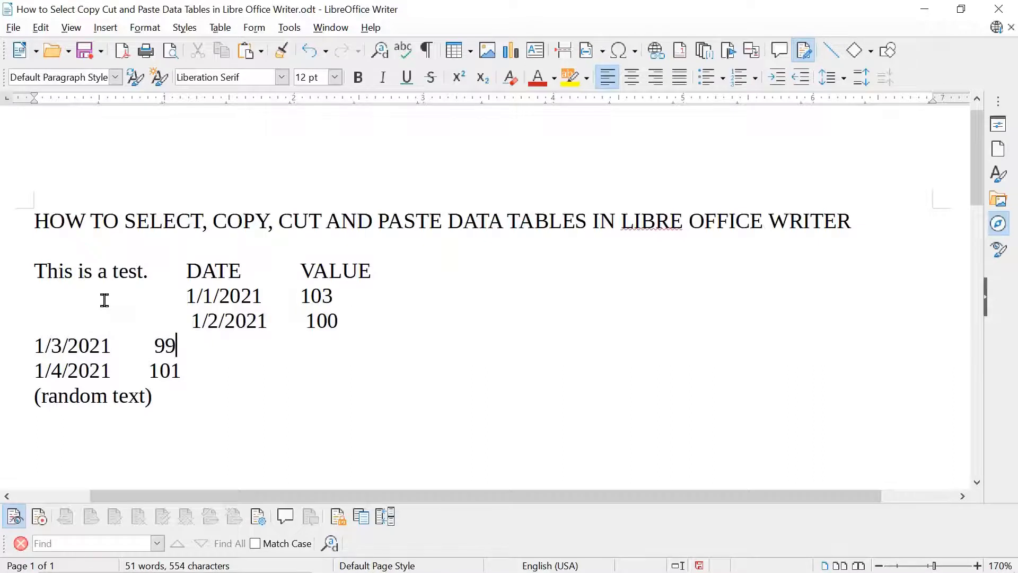
- Indent the 1/3/2021 and 1/4/2021 rows to line up under the DATE and VALUE headings
key(Right)
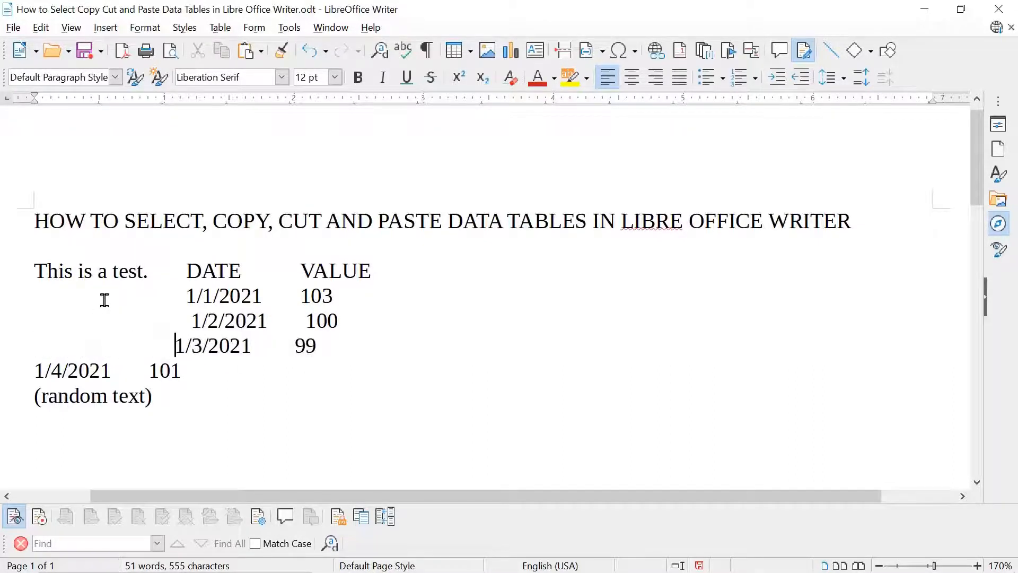
key(Down)
key(Left)
key(Left)
key(Left)
key(Left)
key(Left)
key(Left)
key(Left)
key(Left)
key(Left)
key(Left)
key(Left)
key(Left)
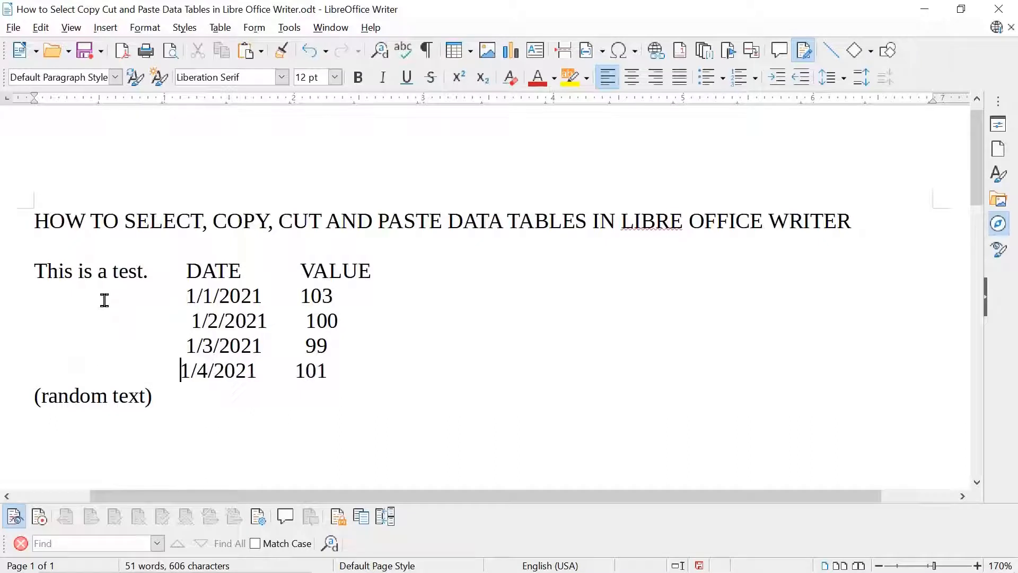
- Remove the extra space before 1/2/2021 so that row aligns with the other dates
key(Up)
key(Up)
key(Right)
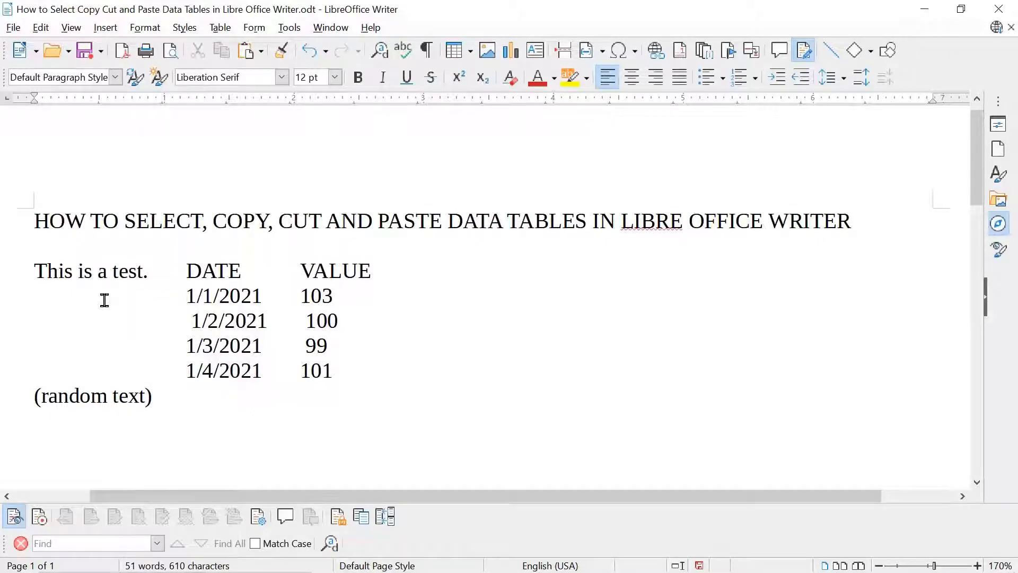
key(BackSpace)
key(Up)
key(Up)
- Cut the "(random text)" line below the 1/4/2021 row
key(Down)
key(Down)
key(Down)
key(Down)
key(Down)
key(Left)
key(Left)
key(Left)
key(Left)
key(Left)
key(Left)
key(Left)
key(Left)
key(Left)
key(Left)
key(Left)
key(Left)
key(Left)
key(shift+Right)
key(shift+Right)
key(shift+Right)
key(shift+Right)
key(shift+Right)
key(shift+Right)
key(shift+Right)
key(shift+Right)
key(shift+Right)
key(shift+Right)
key(shift+Right)
key(shift+Right)
key(shift+Right)
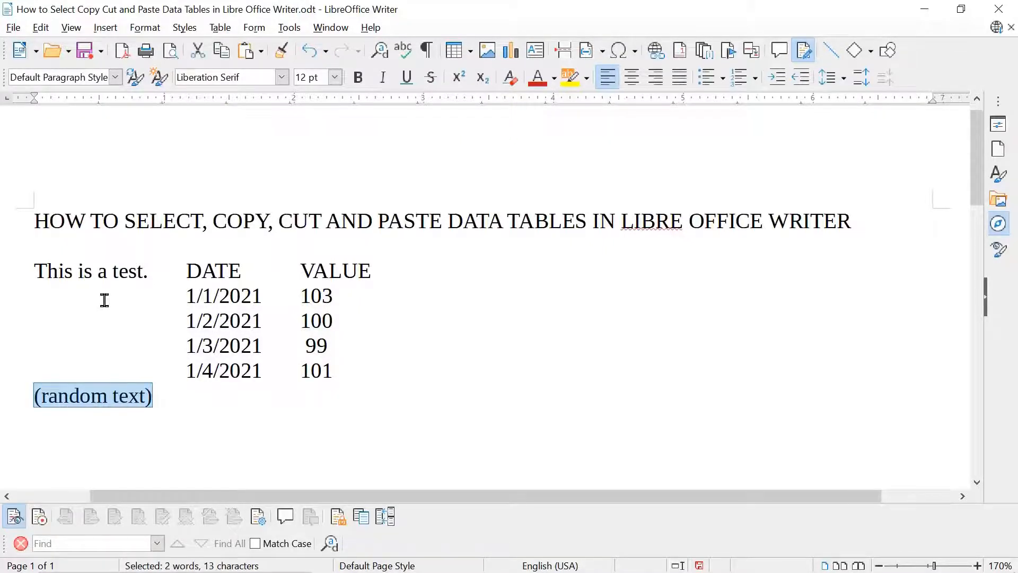
key(ctrl+x)
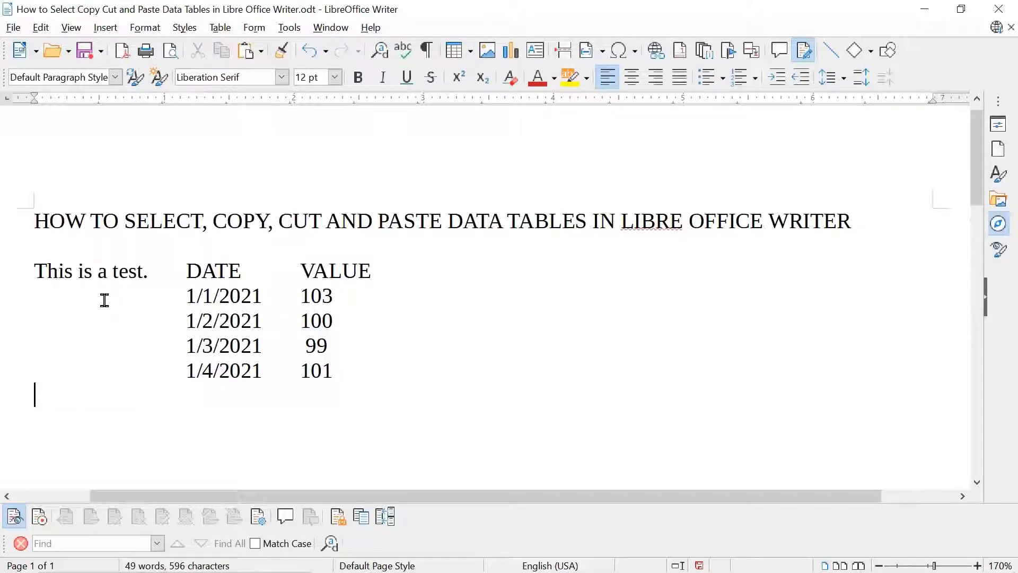
- Paste "(random text)" on the heading line, set off by tab spacing after VALUE
click(411, 291)
click(413, 257)
key(Tab)
key(ctrl+v)
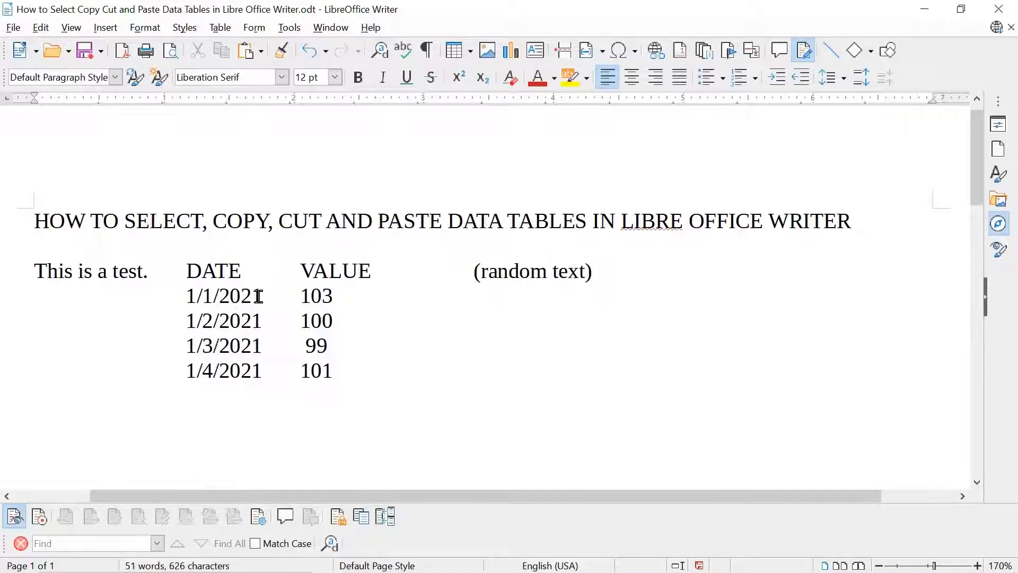
- Select the realigned DATE and VALUE table beside "This is a test." and clear the selection
scroll(253, 322, down, 3)
scroll(249, 186, down, 8)
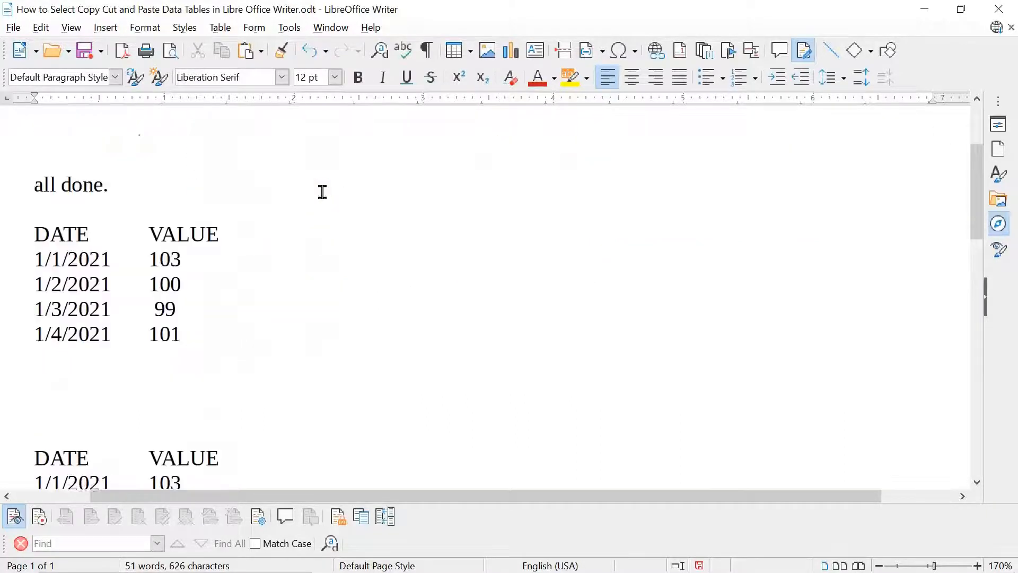
scroll(164, 219, up, 3)
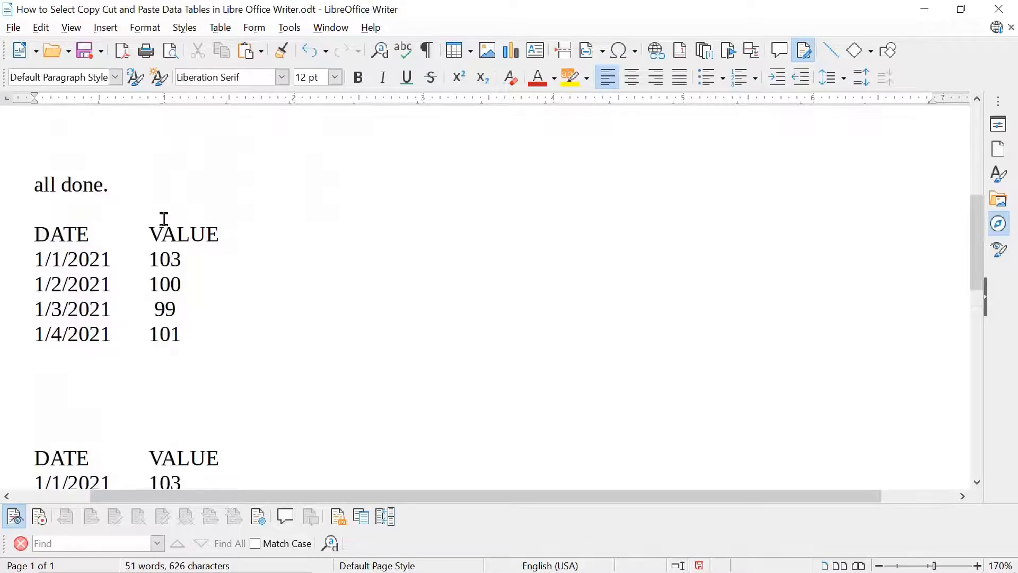
scroll(164, 219, up, 8)
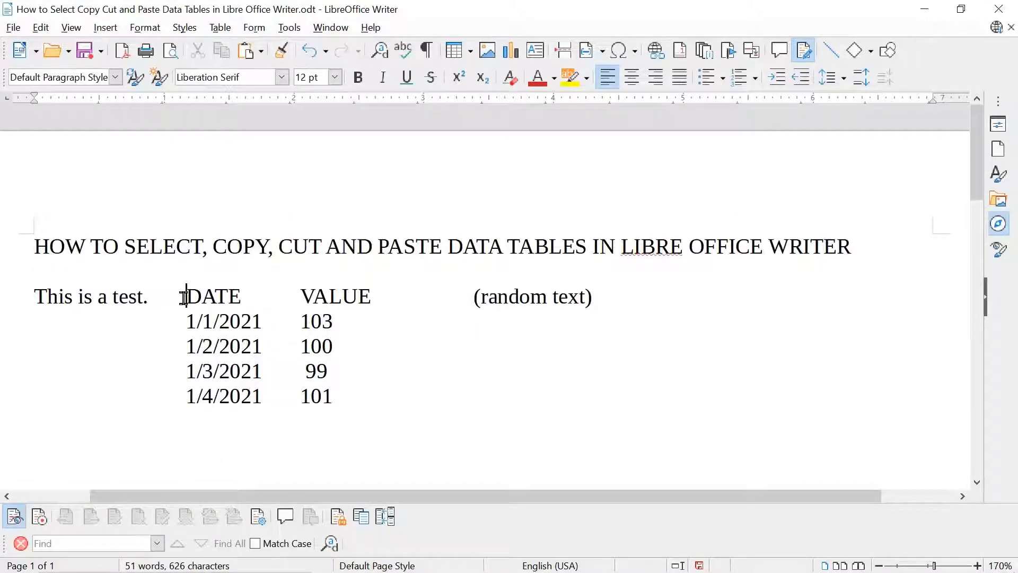
drag(184, 297, 405, 389)
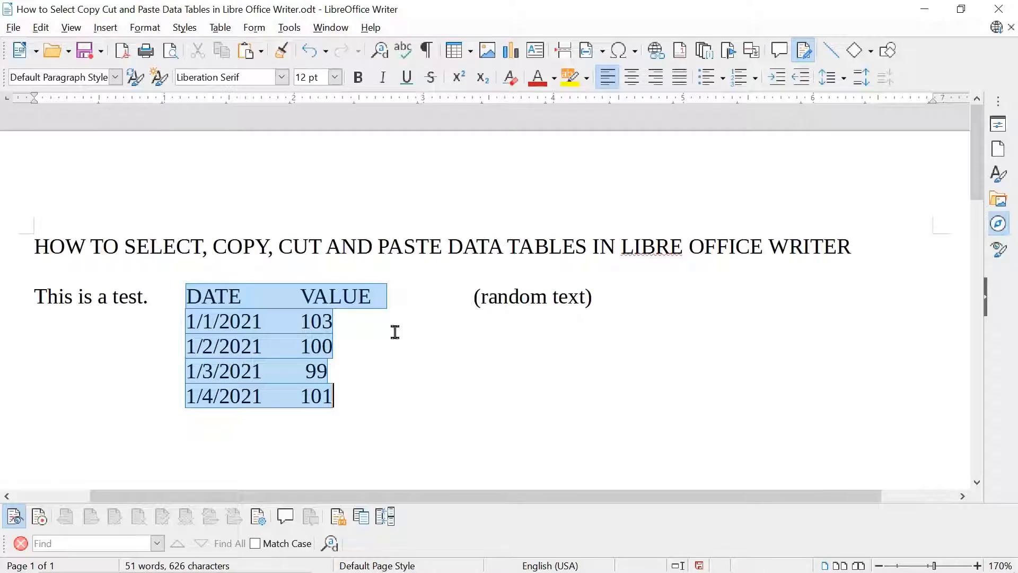
key(Left)
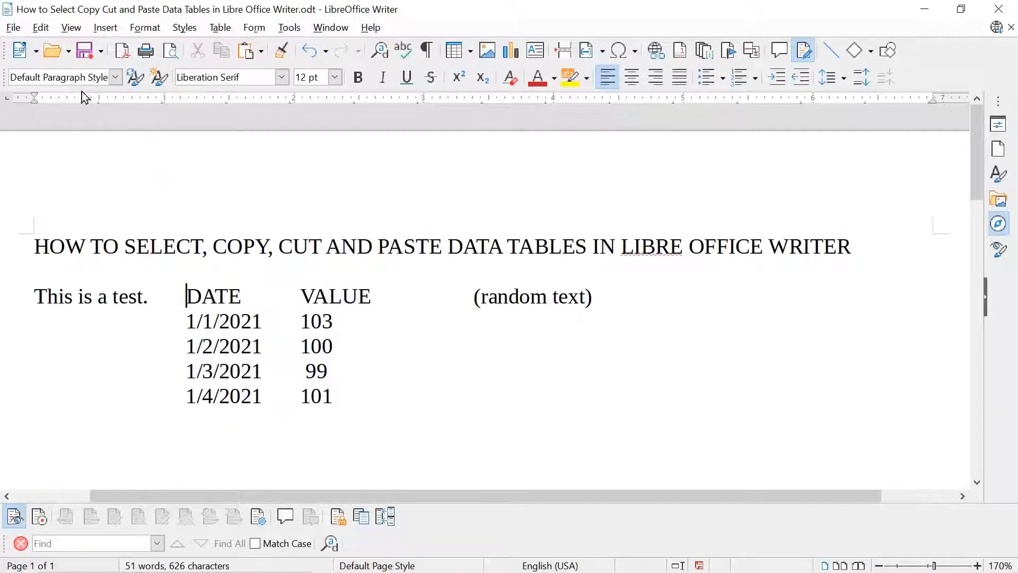
- Switch to Block Area selection mode, select the DATE and VALUE table beside "This is a test.", and deselect it
click(41, 28)
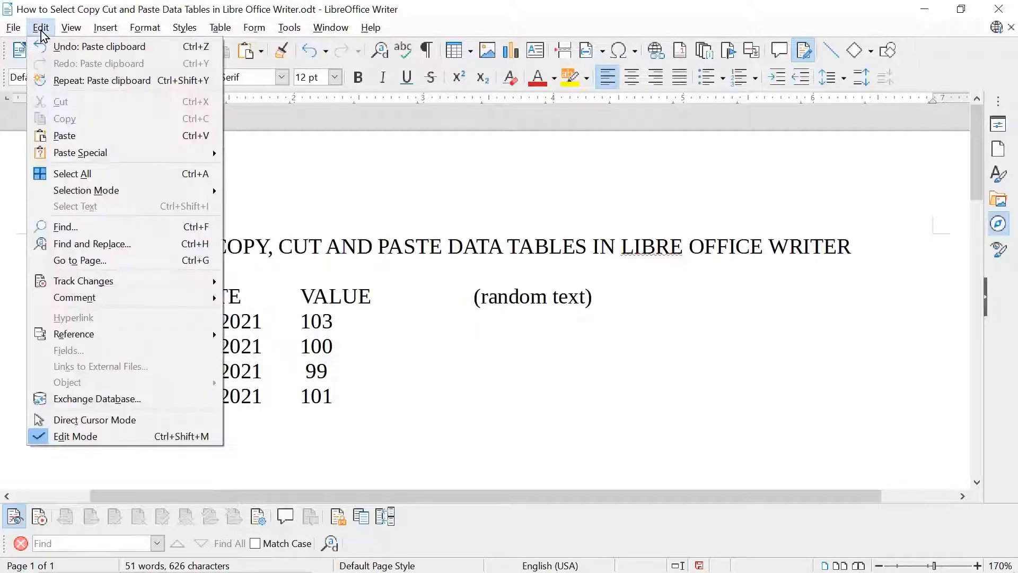
mouse_move(120, 196)
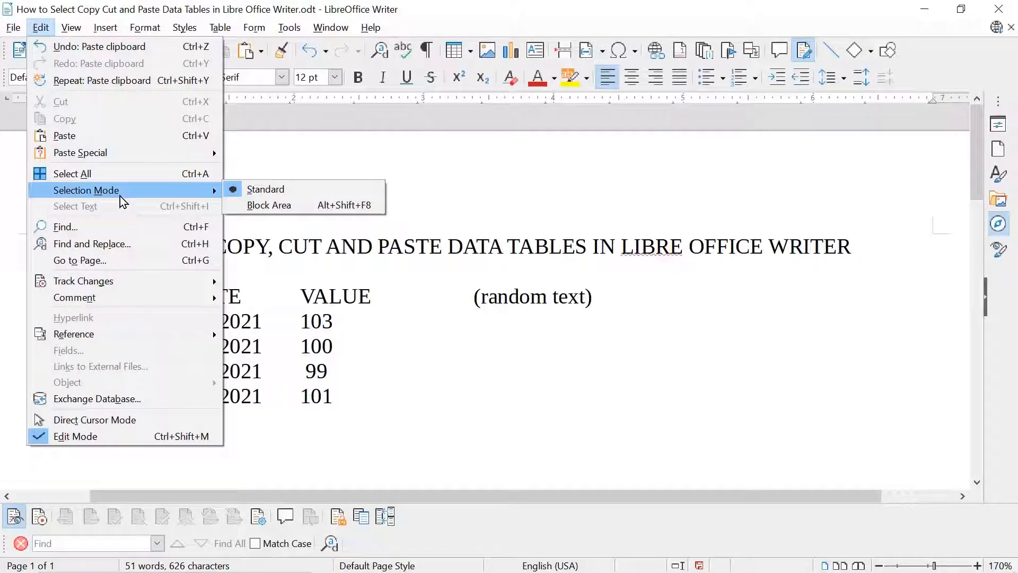
click(282, 205)
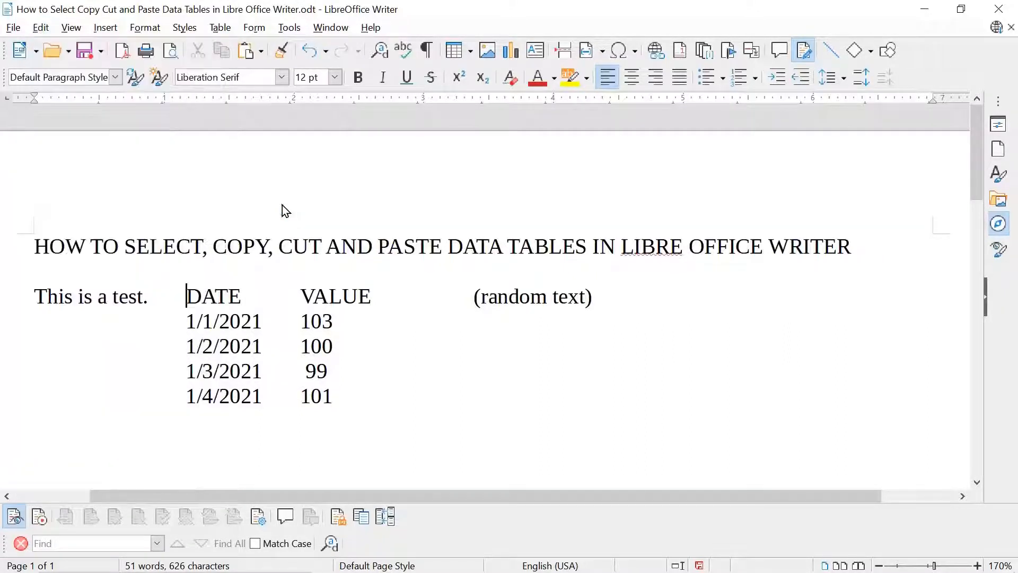
drag(187, 295, 395, 392)
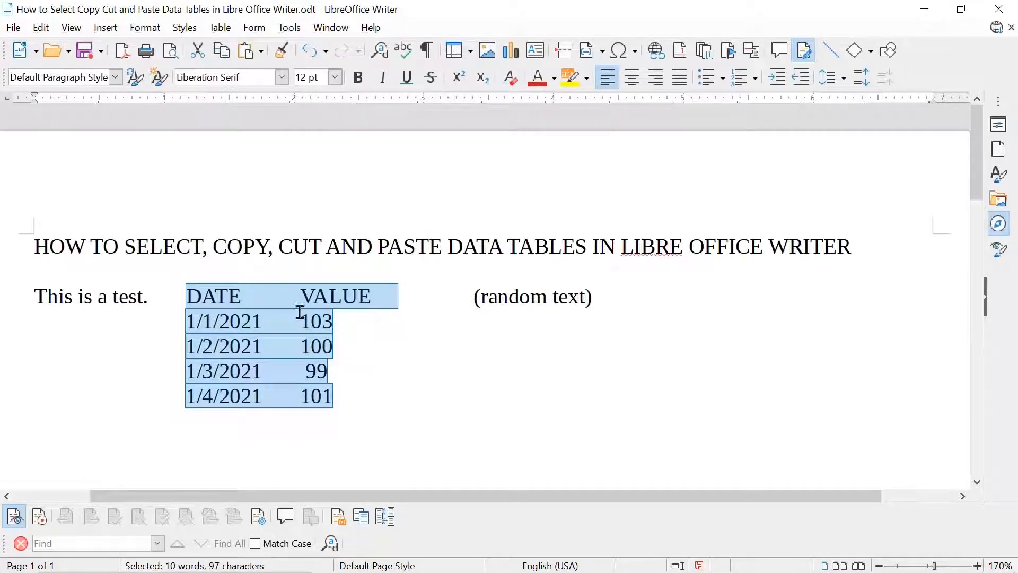
click(234, 292)
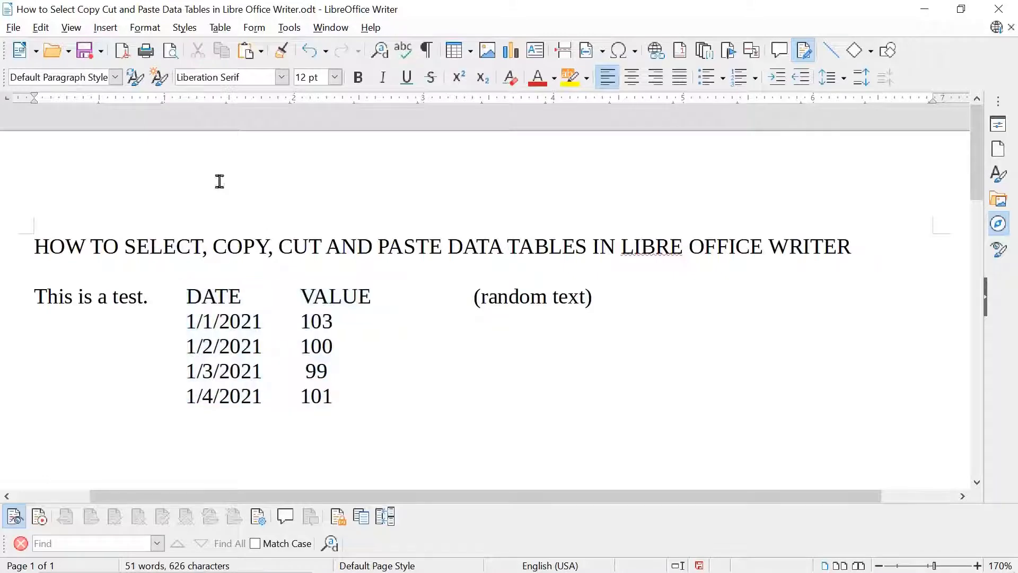
- Show the Paste Unformatted Text option among the special paste commands without pasting anything
click(41, 27)
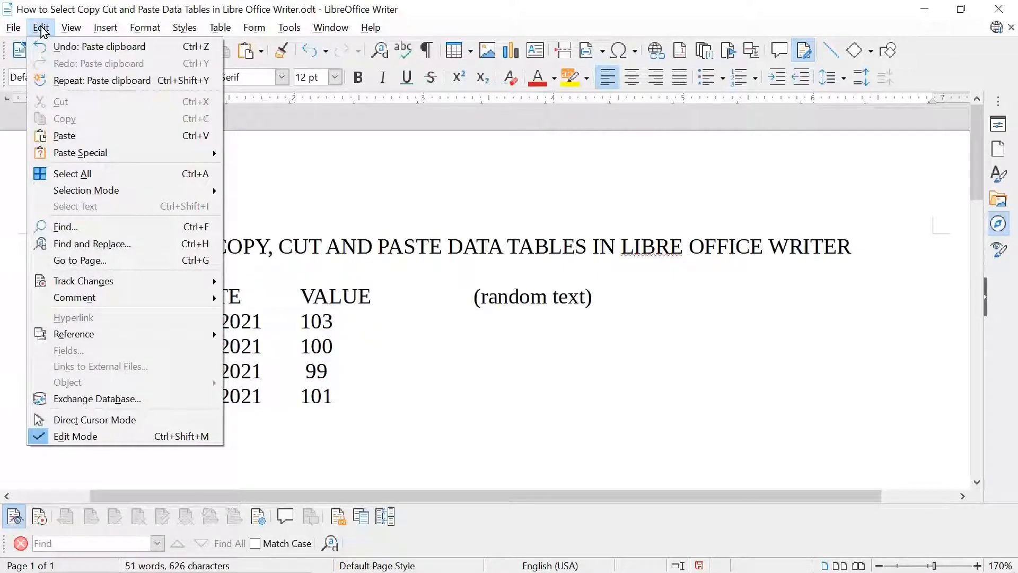
mouse_move(152, 149)
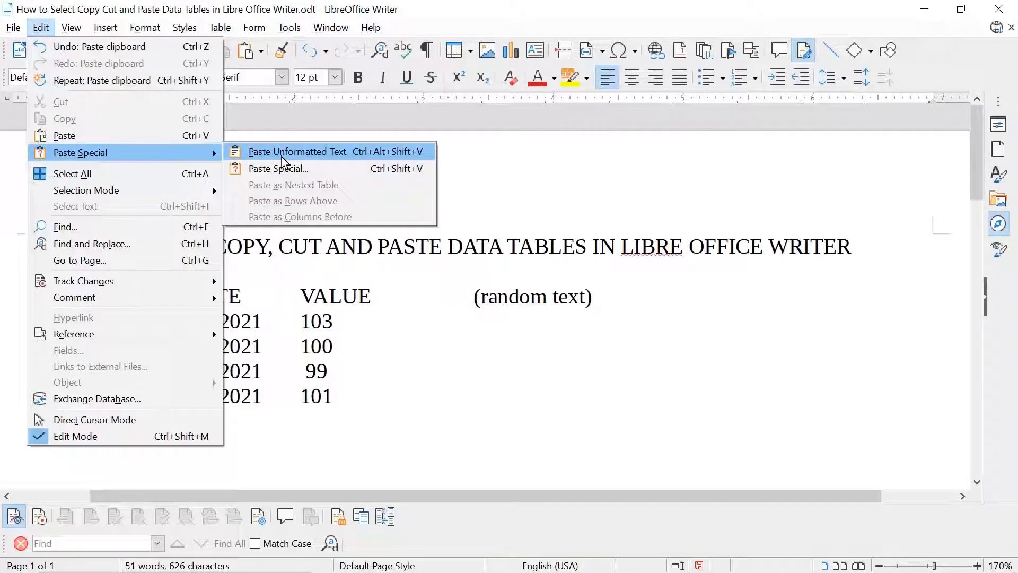
click(357, 404)
- Try converting the lowest DATE and VALUE block from text to a table separated at tabs, and undo the conversion
scroll(283, 351, down, 1)
scroll(282, 351, down, 6)
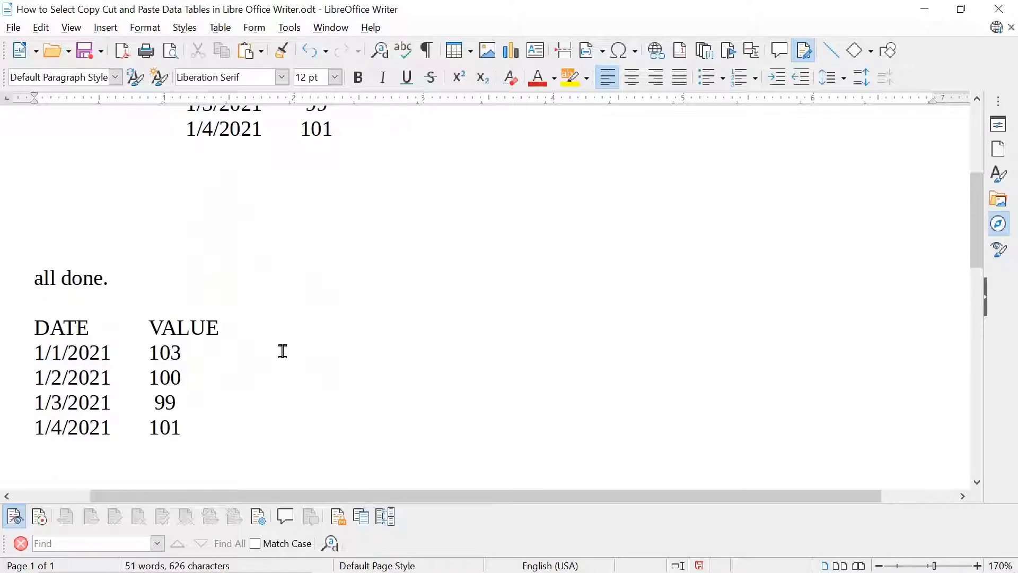
scroll(282, 351, down, 1)
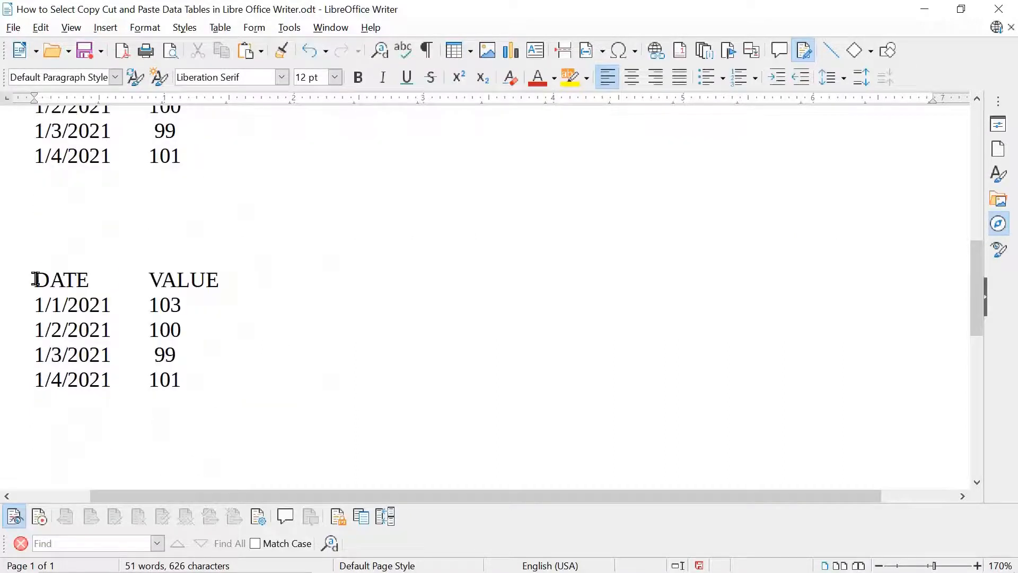
drag(34, 280, 207, 380)
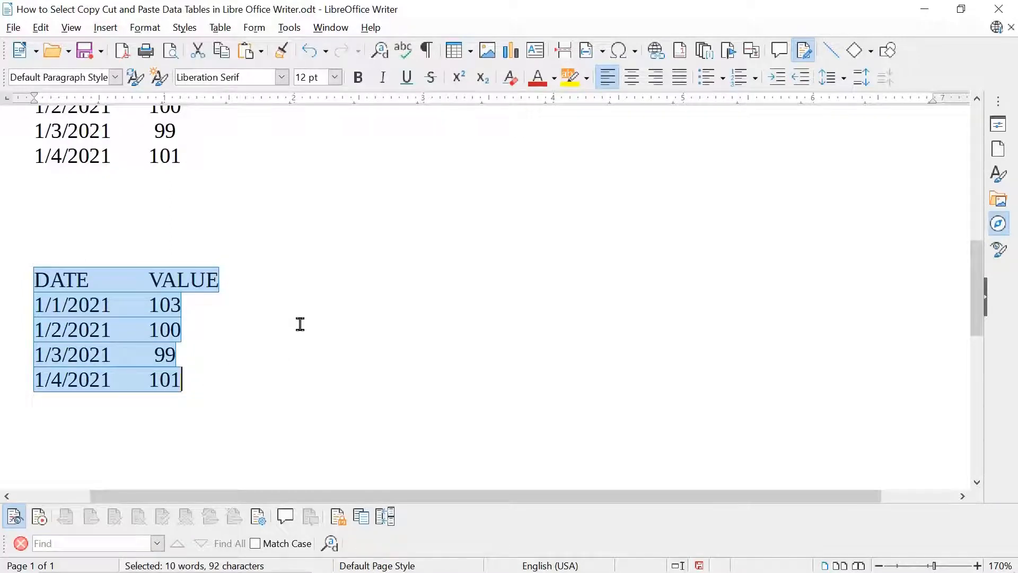
click(220, 27)
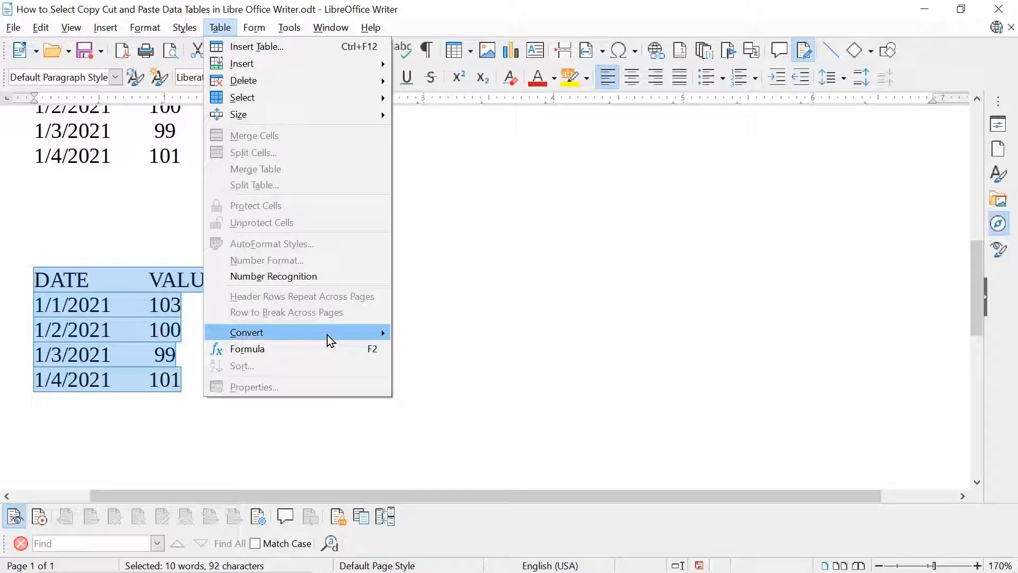
mouse_move(327, 335)
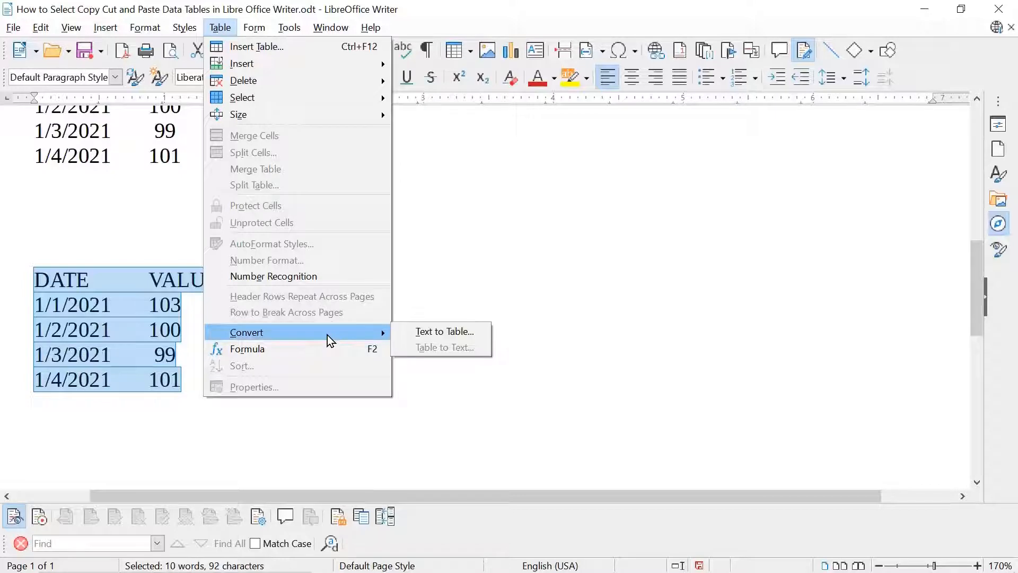
click(425, 336)
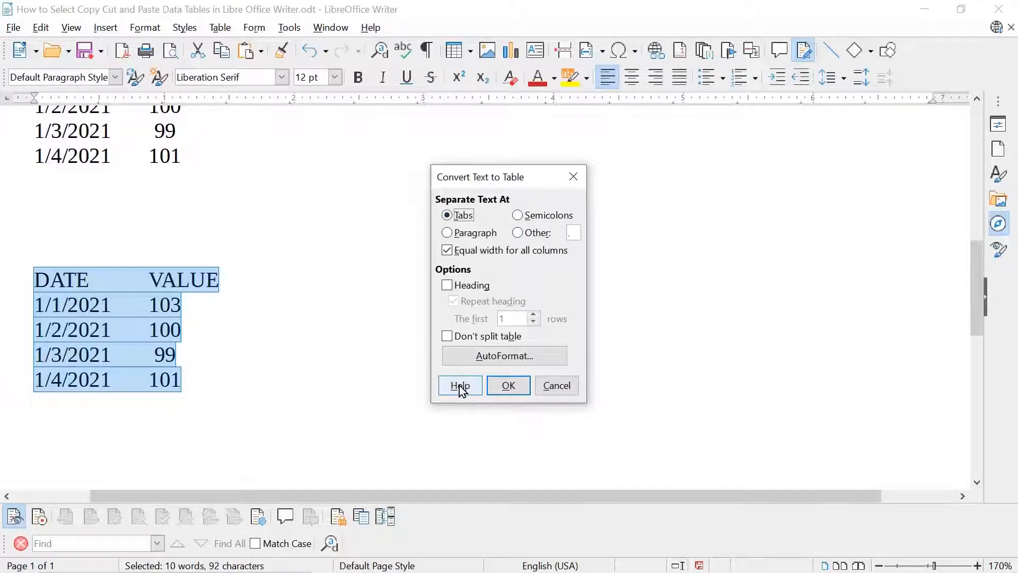
click(513, 387)
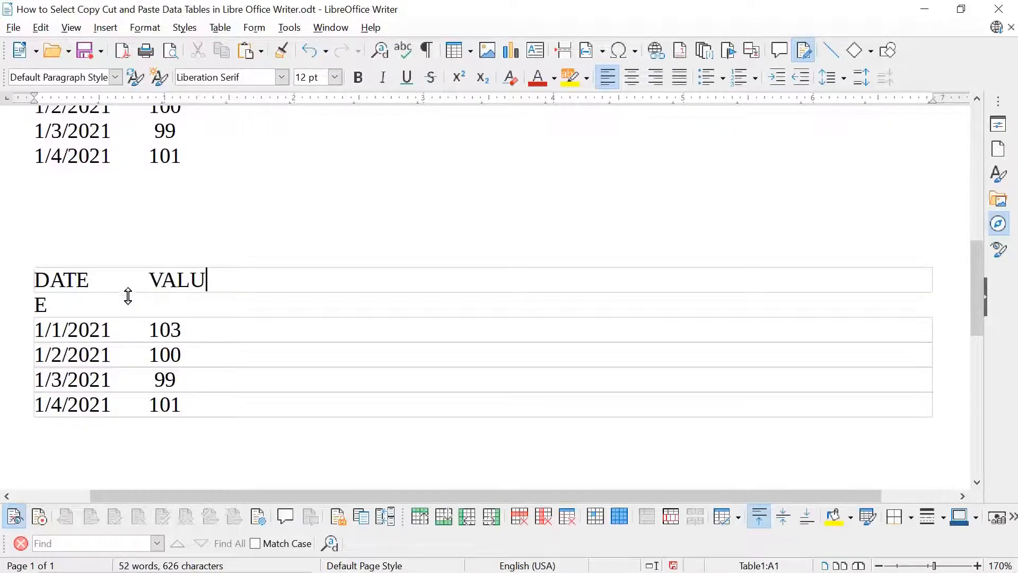
click(39, 29)
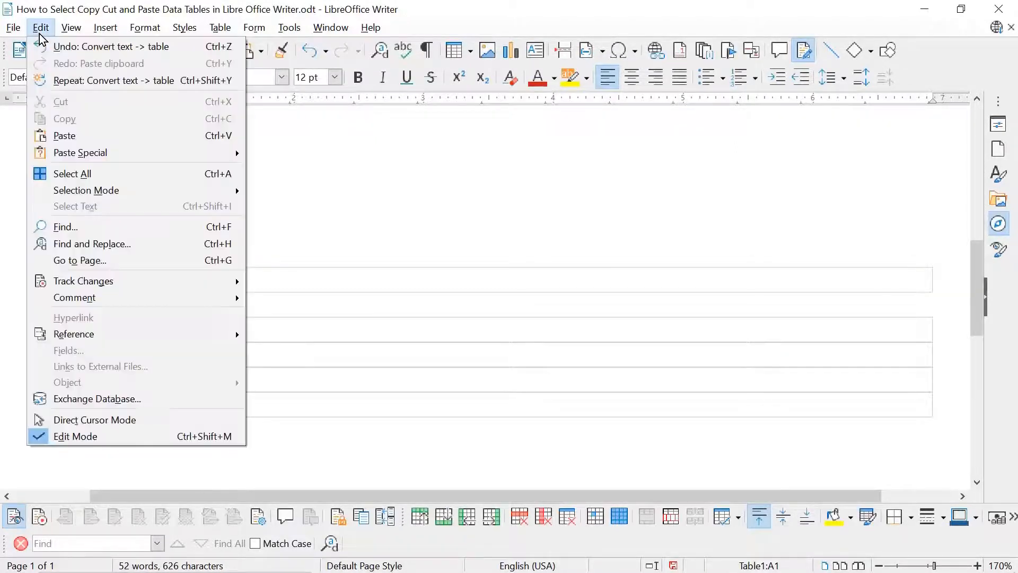
click(69, 47)
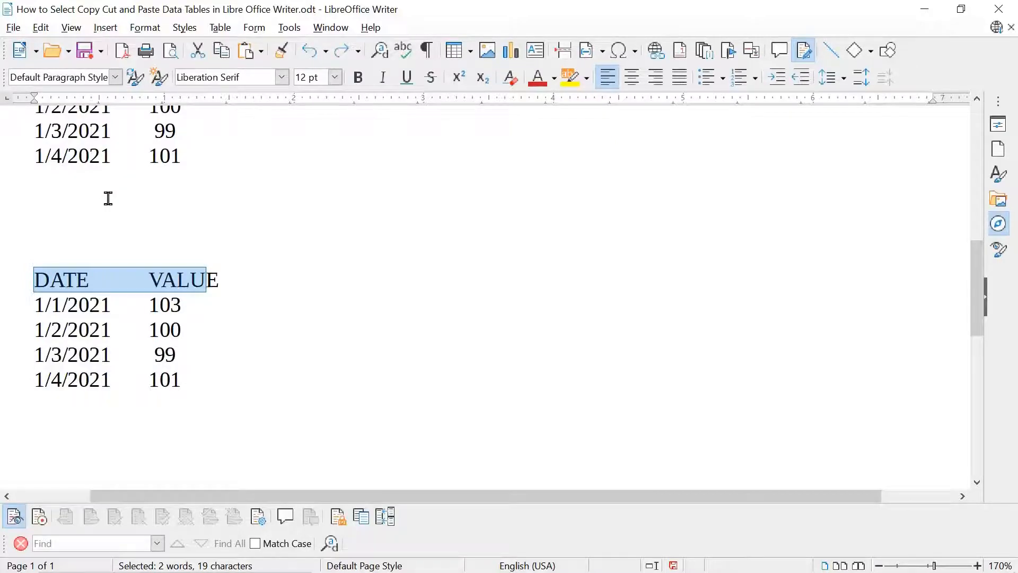
- Undo the last change and return to the lowest DATE and VALUE block
key(ctrl+z)
scroll(187, 225, down, 7)
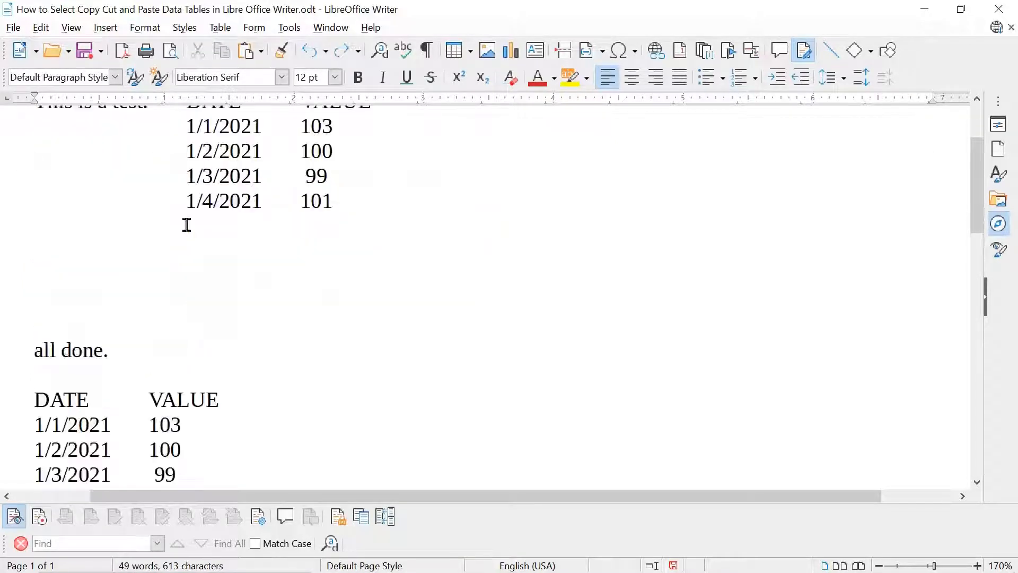
scroll(187, 225, down, 3)
click(158, 180)
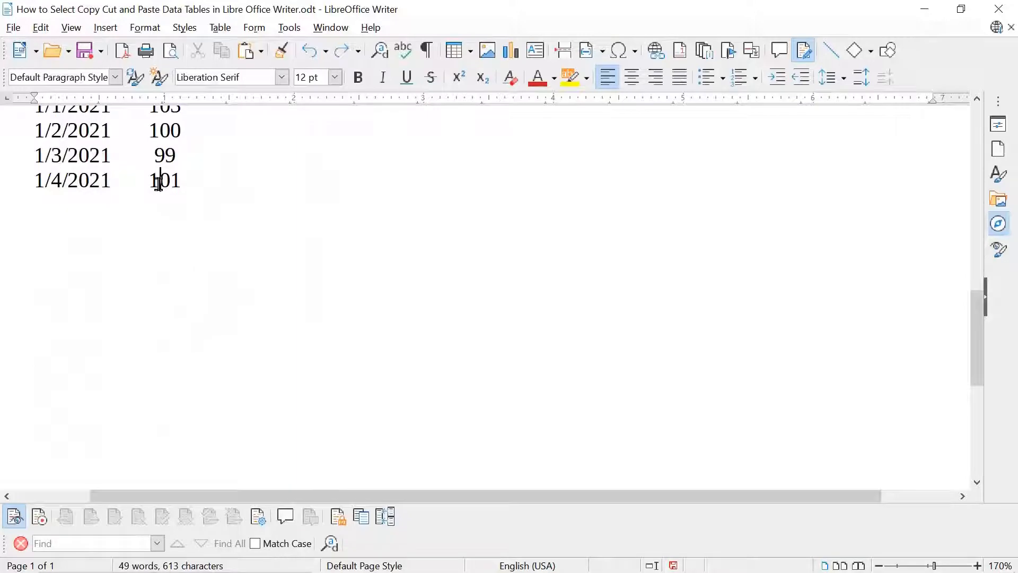
scroll(221, 179, up, 3)
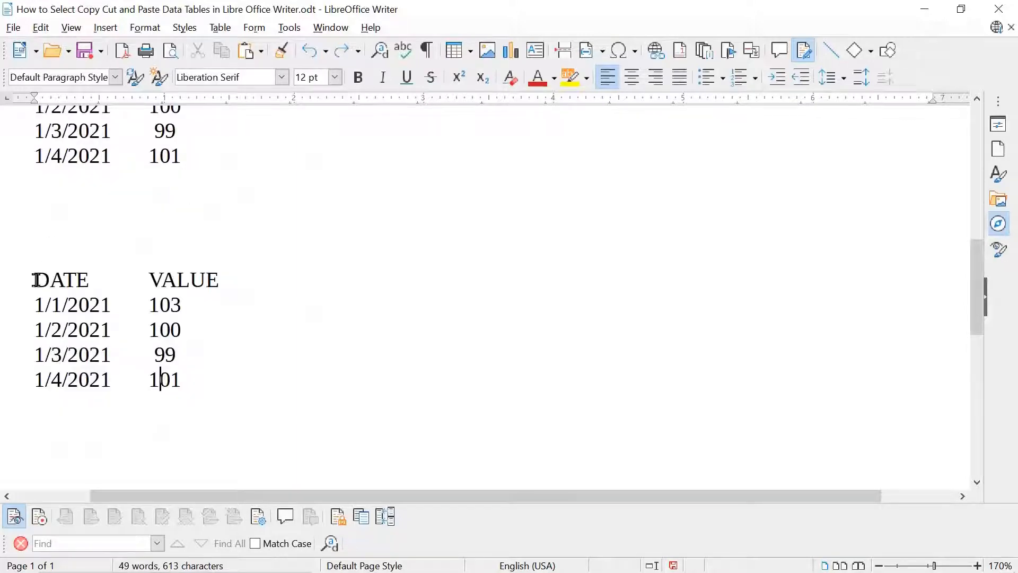
- Replace all matches of the regular expression " +" (a space and a plus) with ";" within the lowest DATE and VALUE block
drag(35, 280, 223, 375)
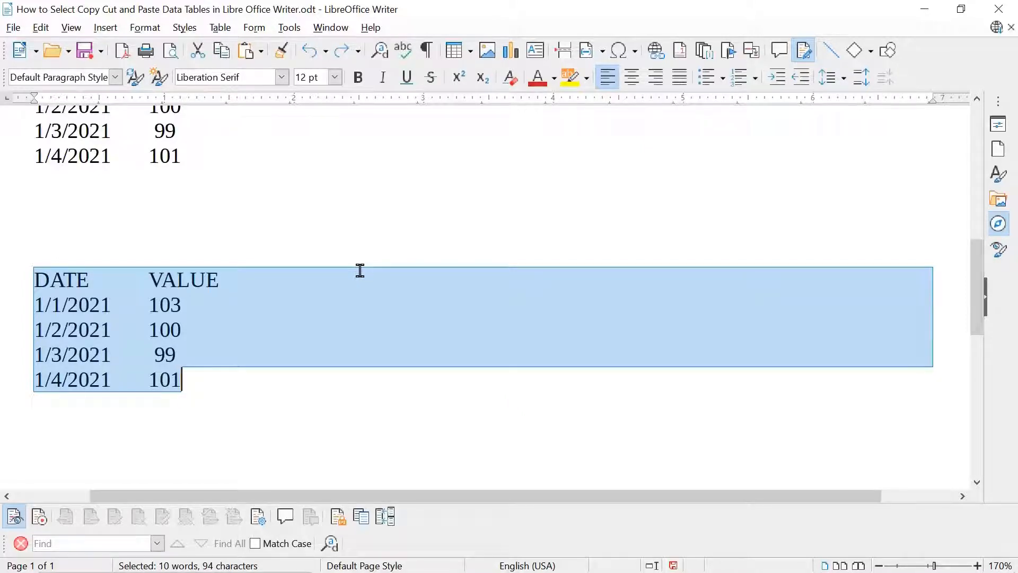
key(ctrl+h)
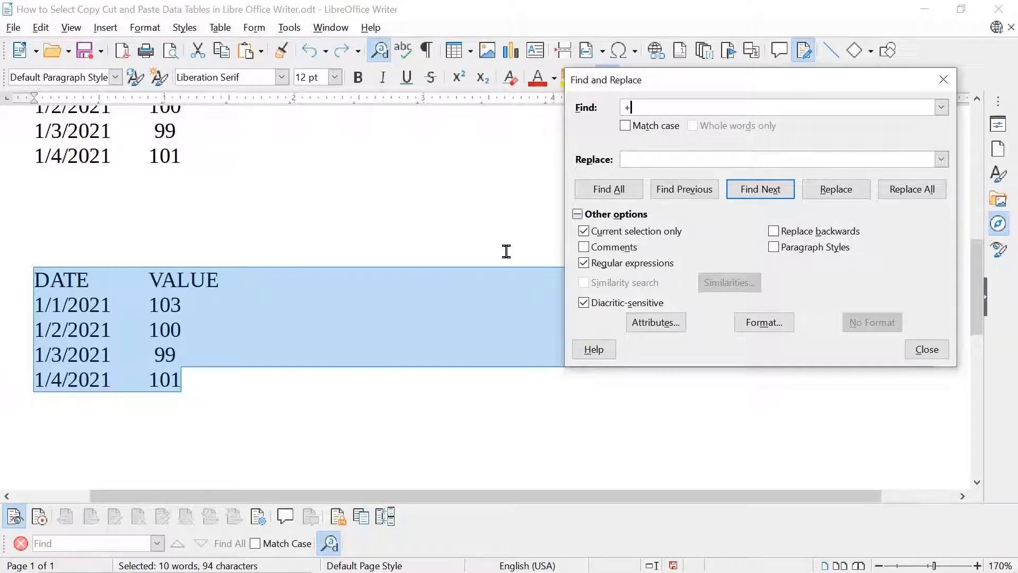
click(640, 157)
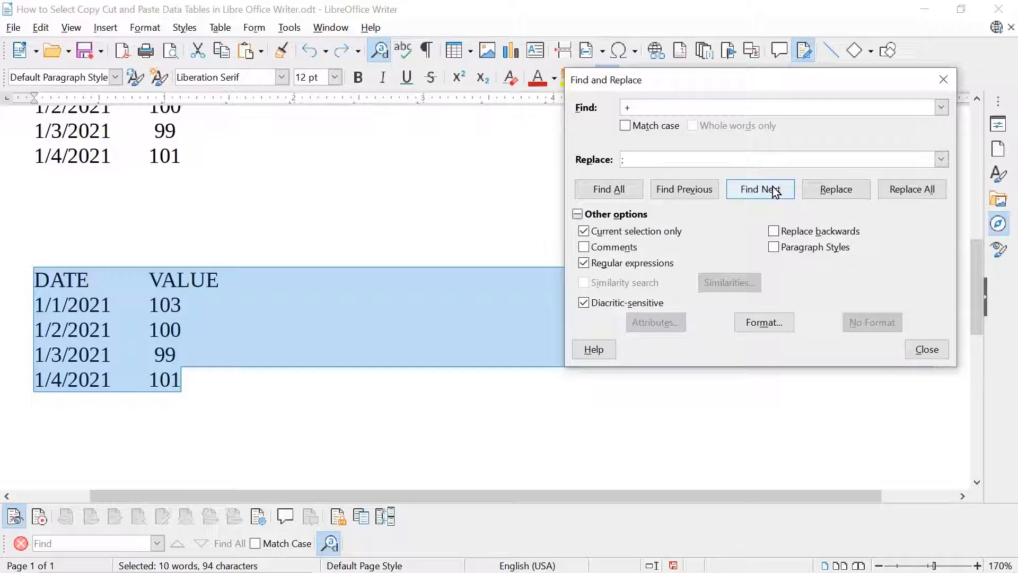
click(912, 190)
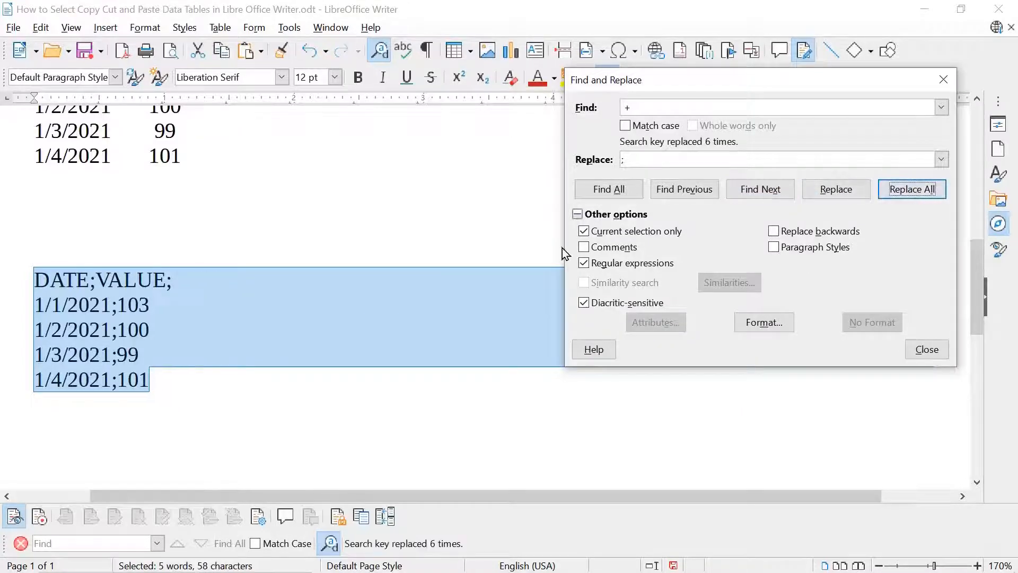
click(312, 292)
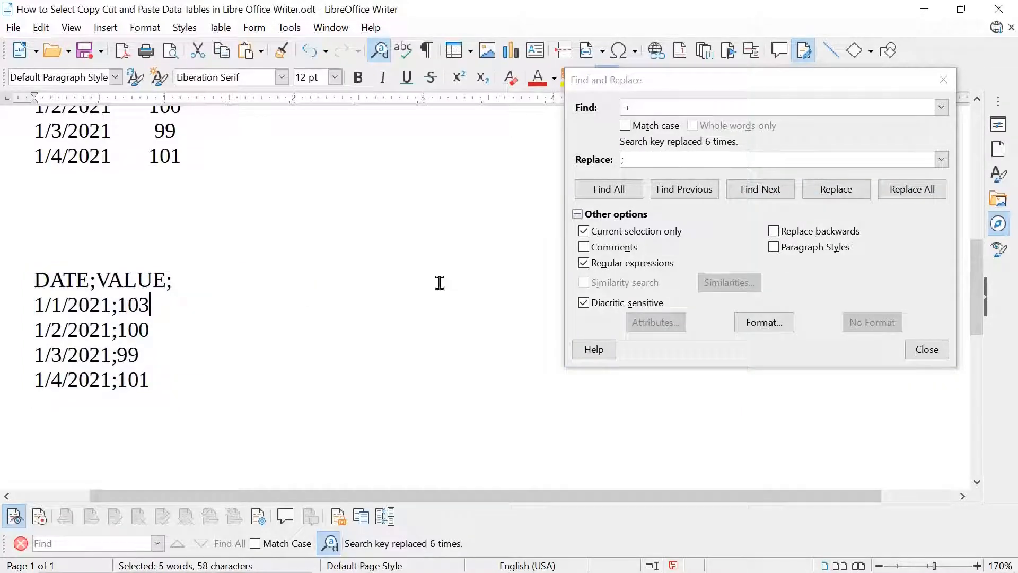
click(920, 358)
- Delete the extra semicolon after VALUE in the heading line and go through the block's lines for stray trailing characters
click(175, 281)
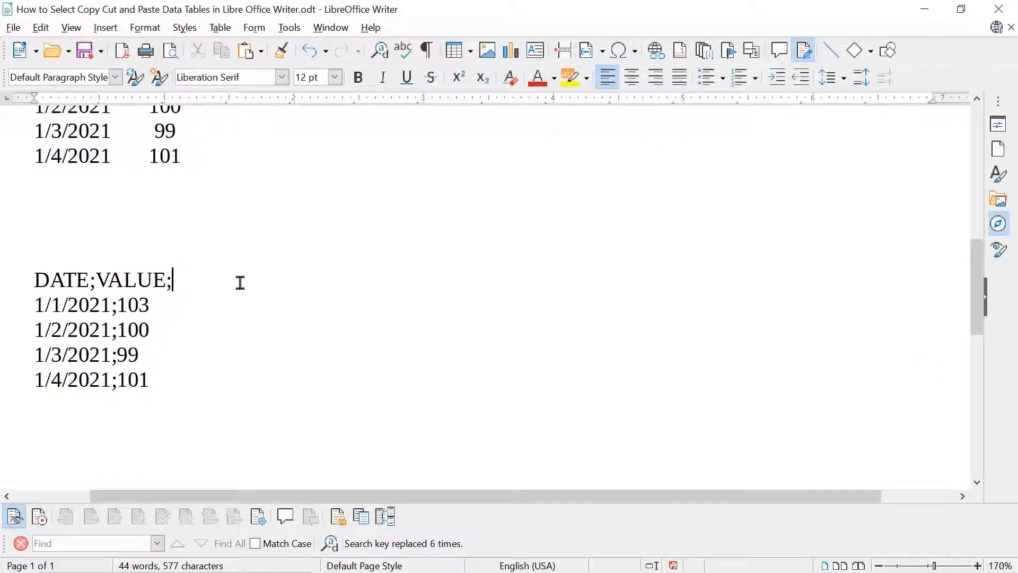
key(Down)
key(Down)
key(Down)
click(197, 286)
key(Right)
key(Right)
click(160, 304)
key(Right)
key(Right)
key(Right)
key(Right)
key(Right)
key(Right)
key(Right)
key(Right)
key(Right)
key(Right)
key(Right)
key(Right)
key(Right)
key(Right)
key(Up)
key(Up)
- Convert the five semicolon-separated DATE and VALUE lines to a table, separating text at semicolons and enabling a repeating heading row
key(shift+Down)
key(shift+Down)
key(shift+Down)
key(shift+Down)
key(shift+Down)
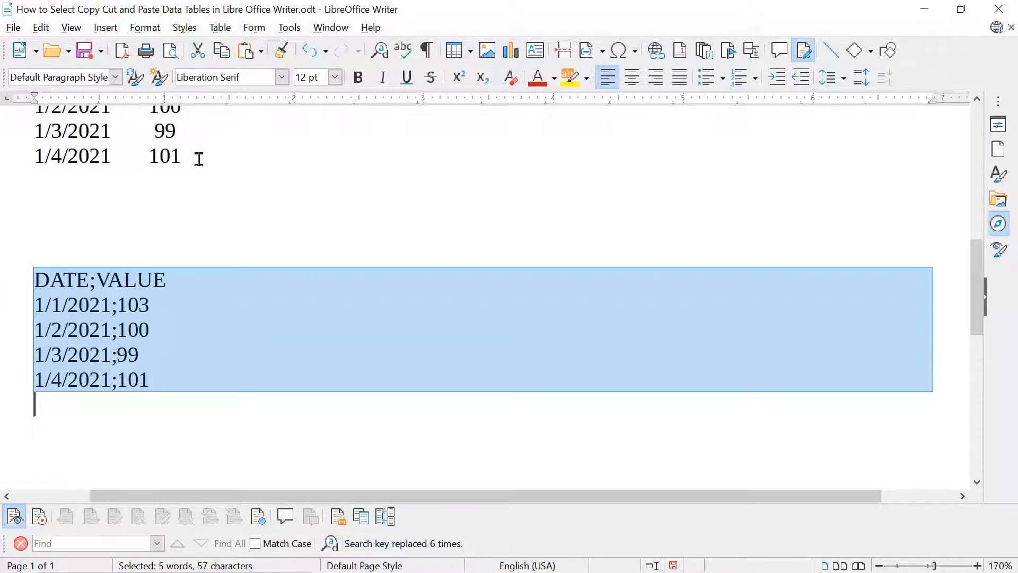
click(220, 30)
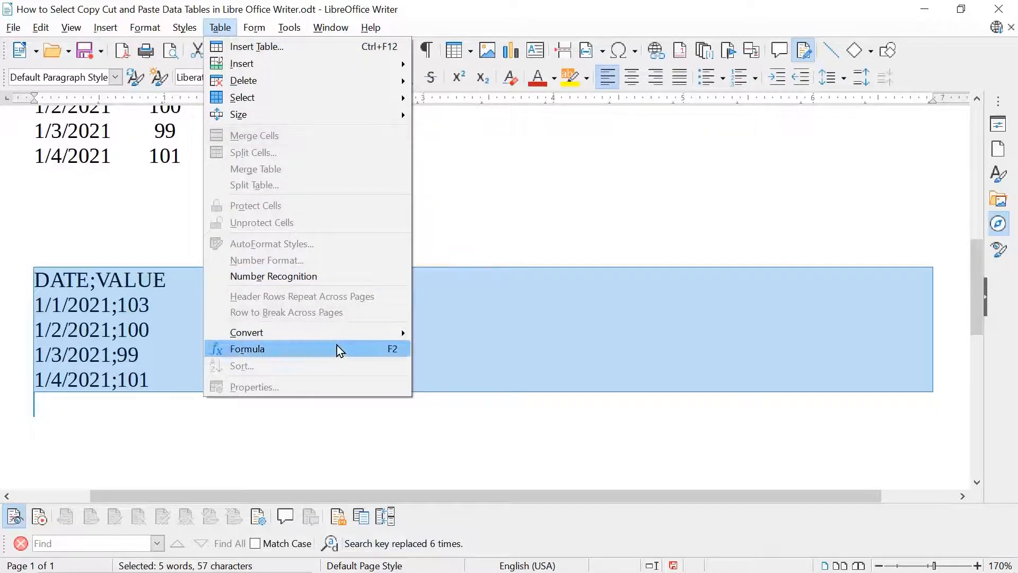
mouse_move(339, 339)
click(453, 331)
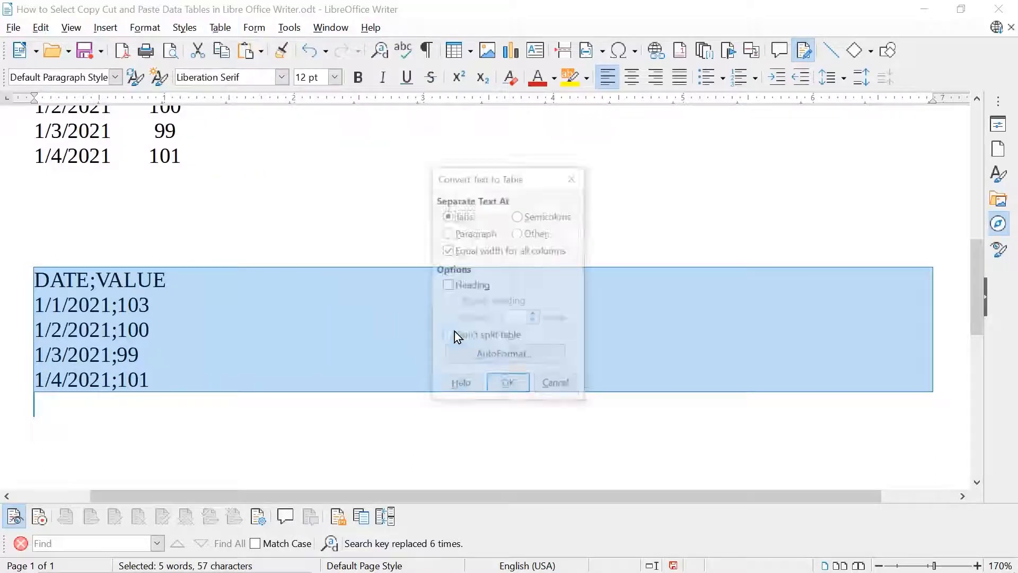
click(517, 215)
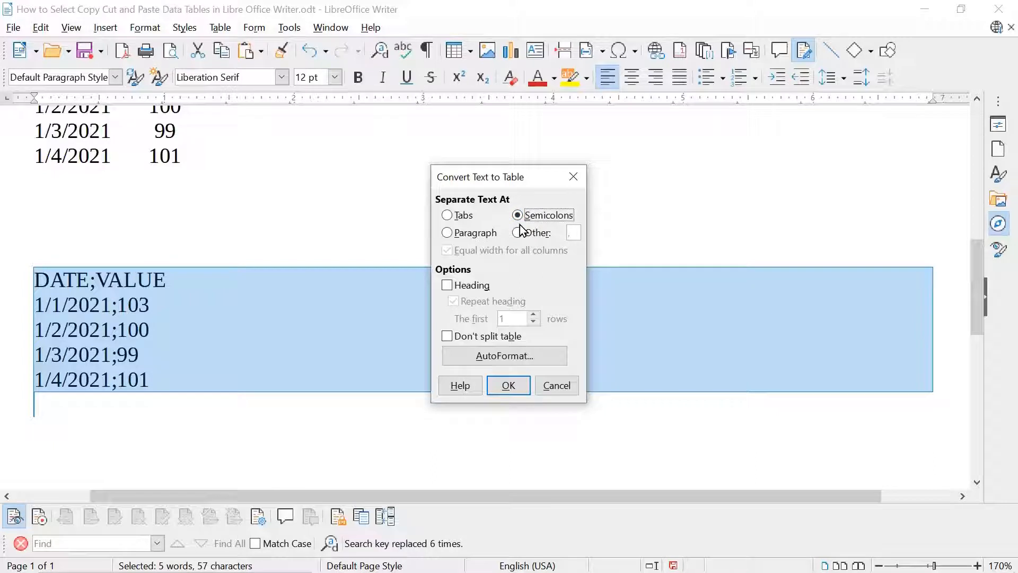
click(454, 286)
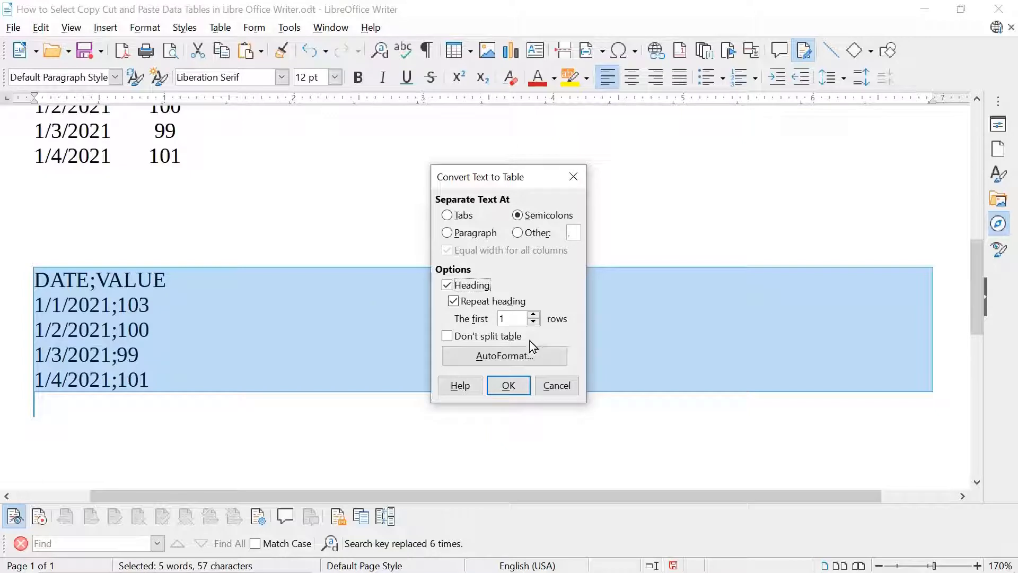
click(508, 386)
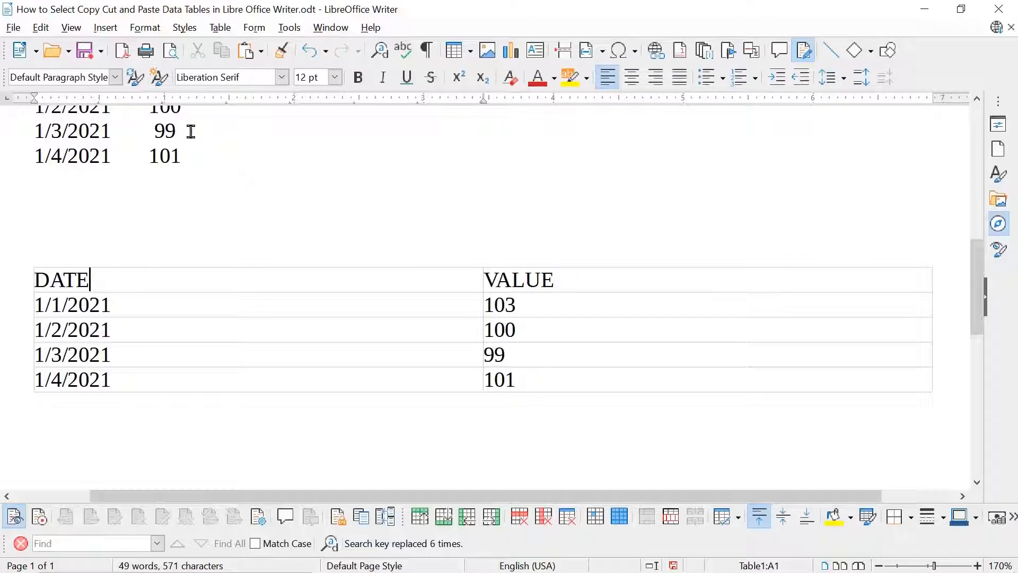
- Show the Find and Replace dialog with its regular expression options and close it without replacing anything
click(41, 28)
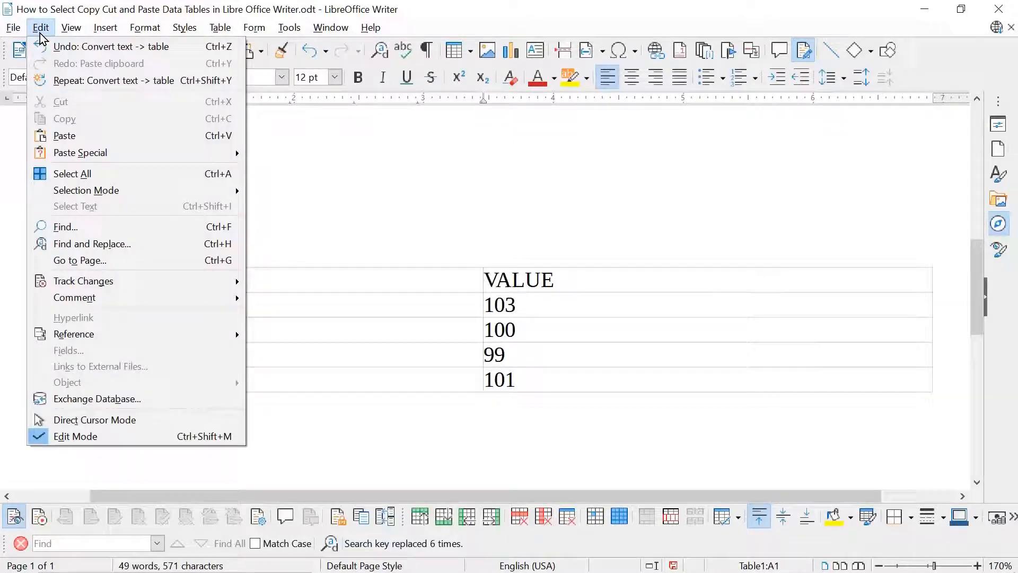
click(192, 243)
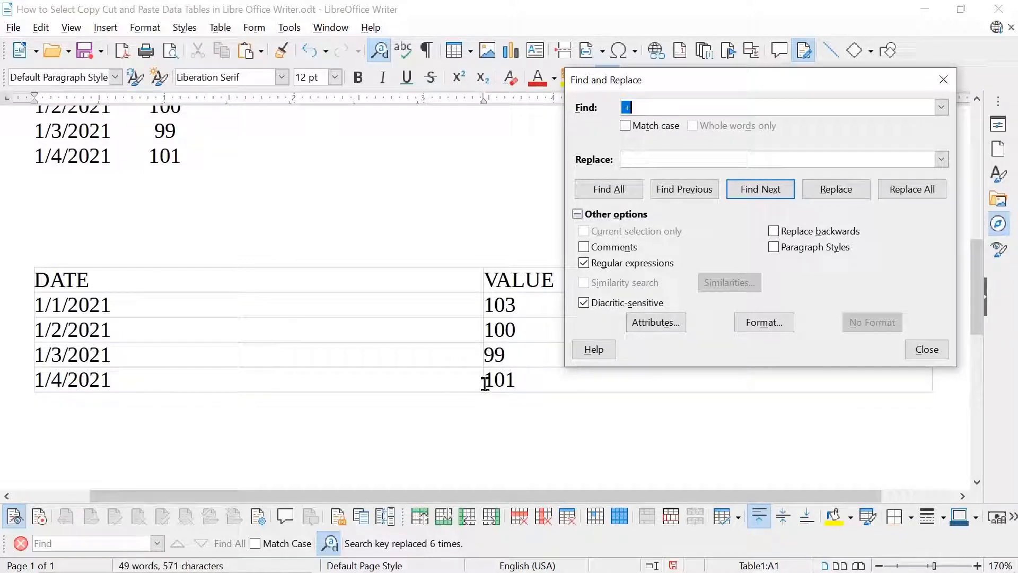
click(909, 350)
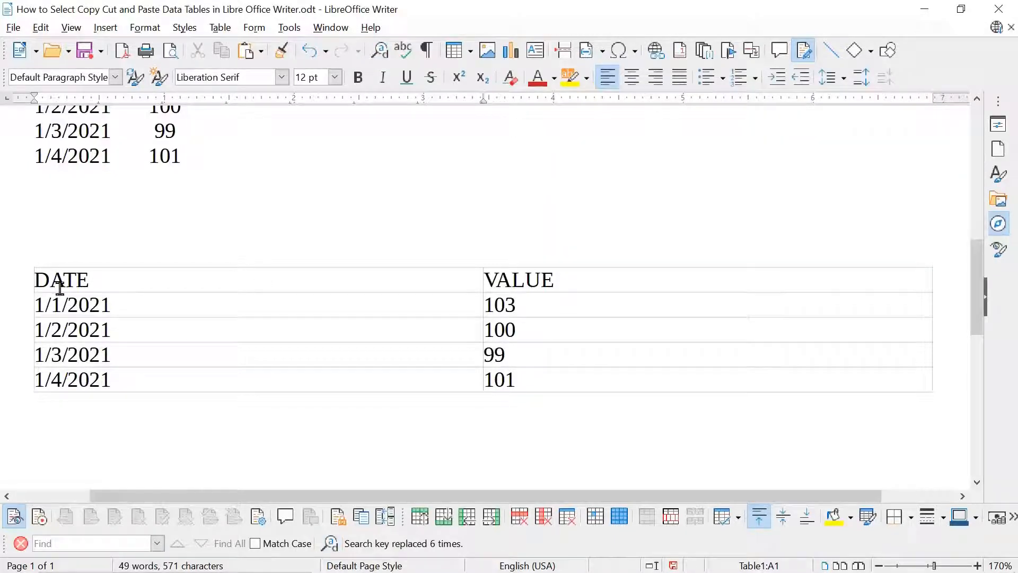
- Convert the whole DATE and VALUE table back to text, separating the cells with semicolons
drag(35, 280, 637, 383)
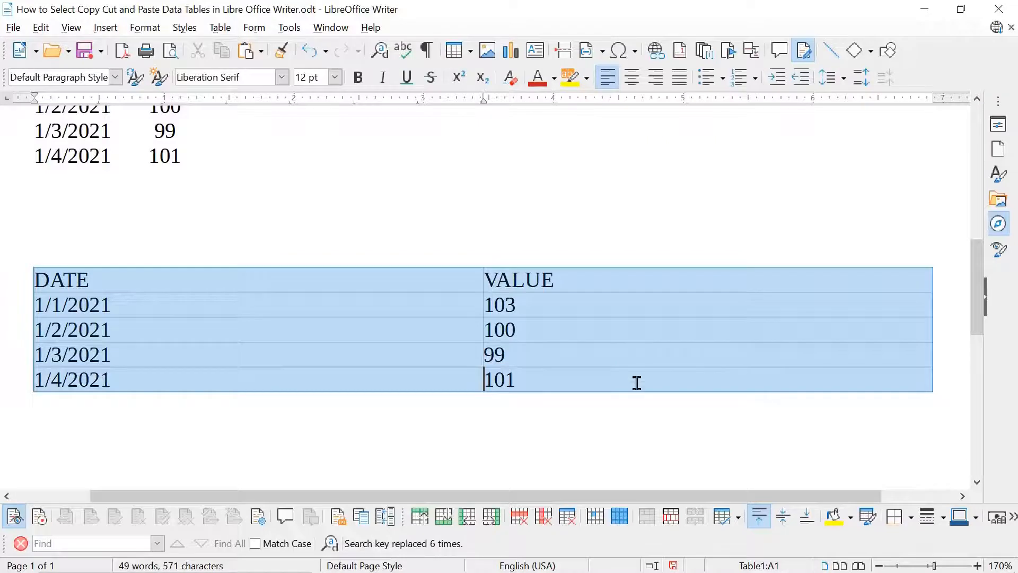
click(220, 29)
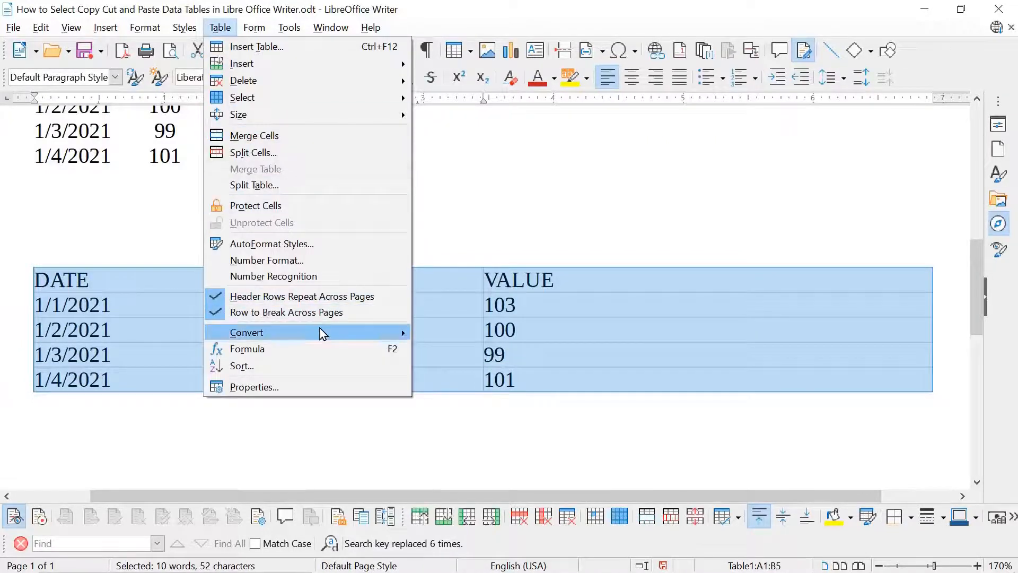
mouse_move(321, 329)
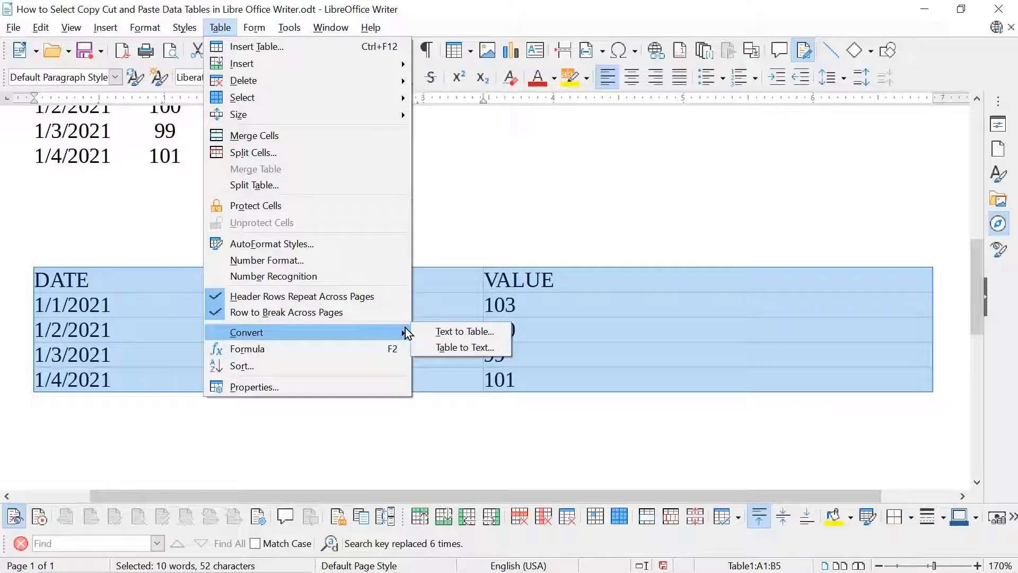
click(475, 346)
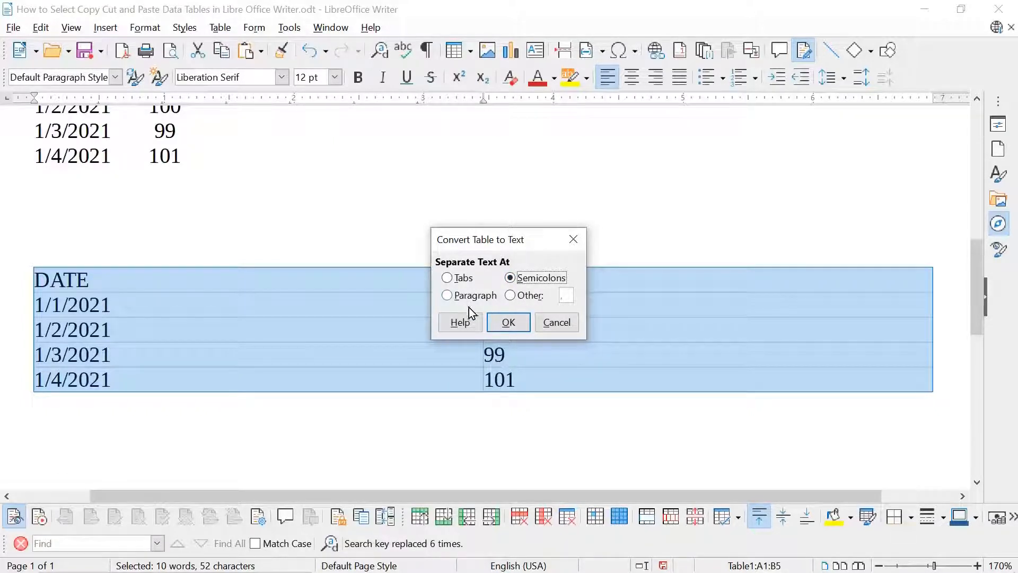
click(507, 324)
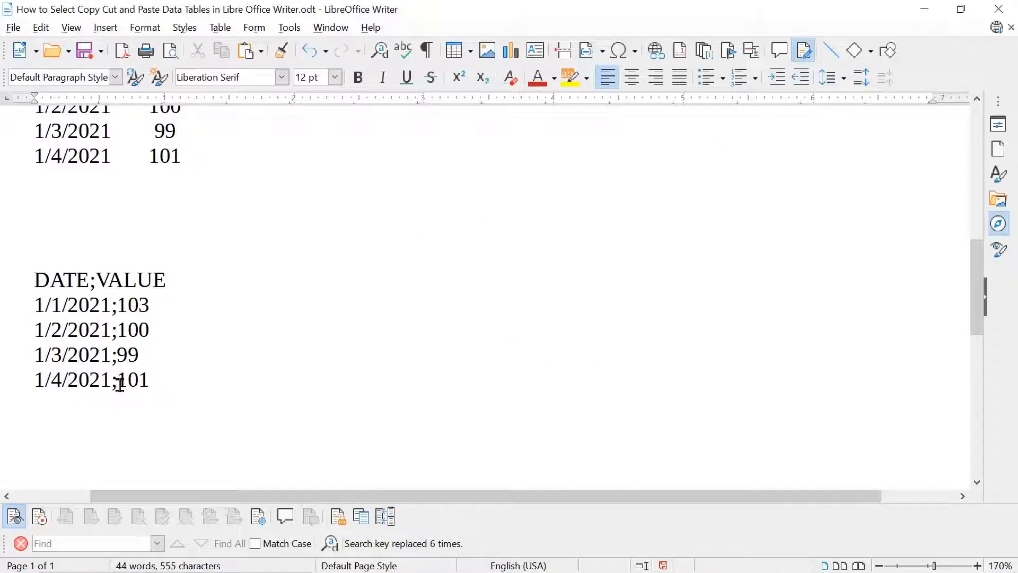
- Convert the DATE;VALUE lines to a table again, separated at semicolons with a repeating heading for the first row
drag(35, 279, 163, 376)
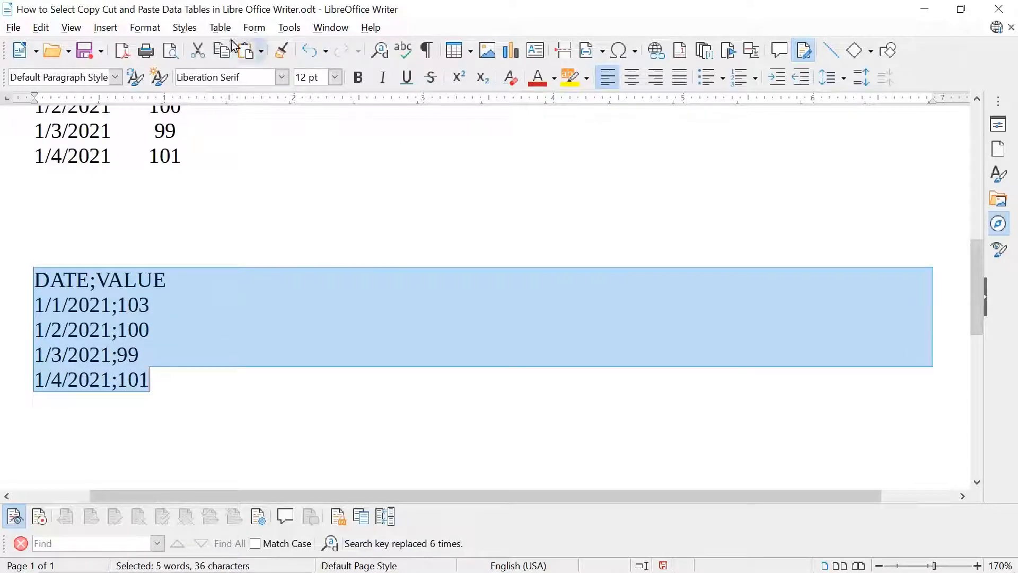
click(223, 34)
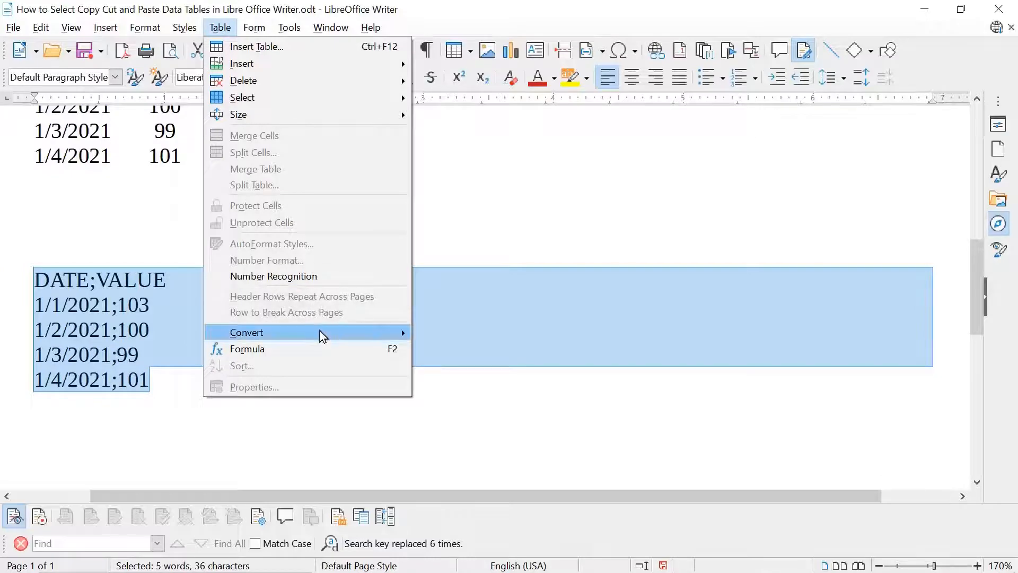
mouse_move(320, 331)
click(451, 332)
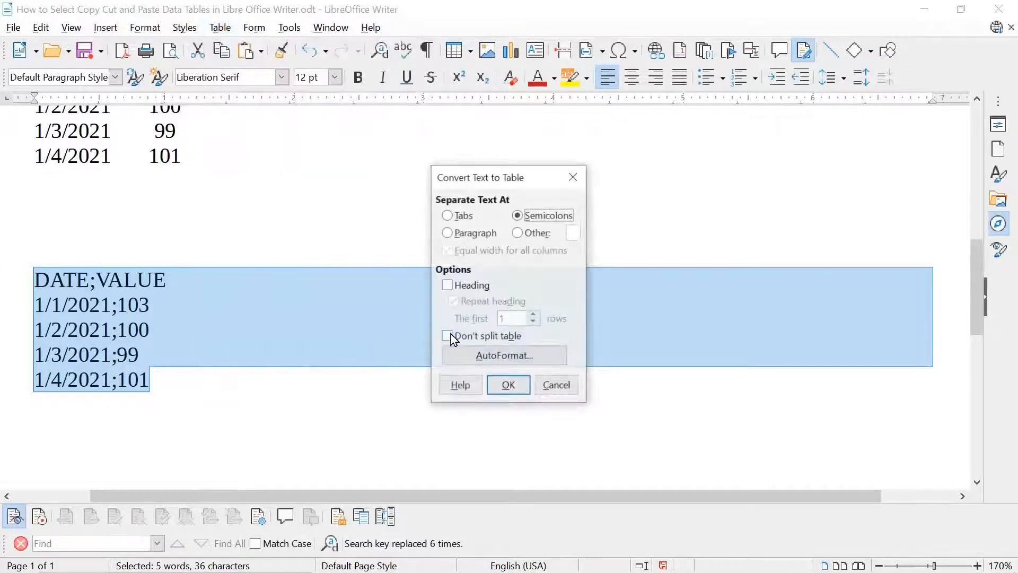
click(447, 286)
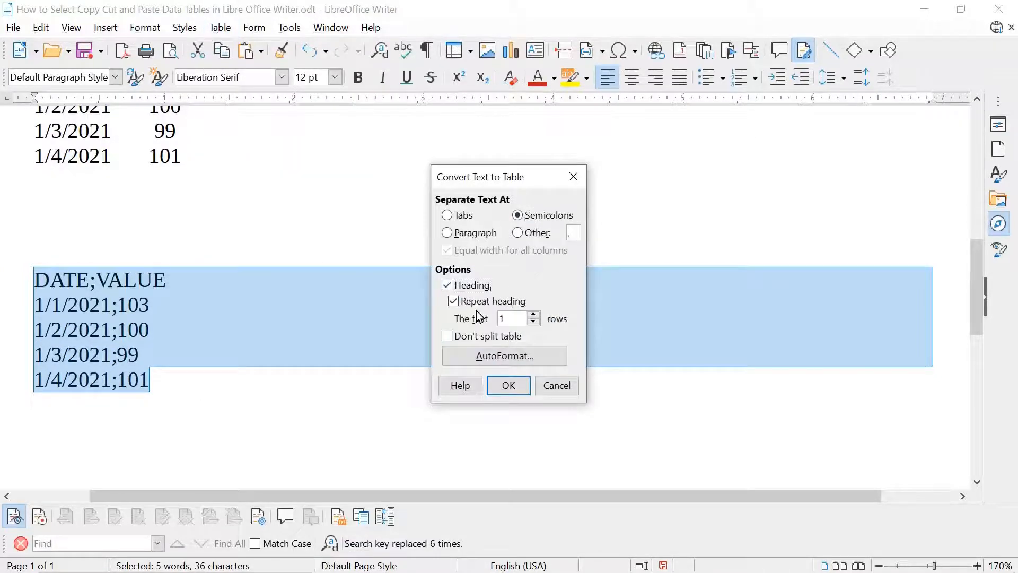
click(508, 385)
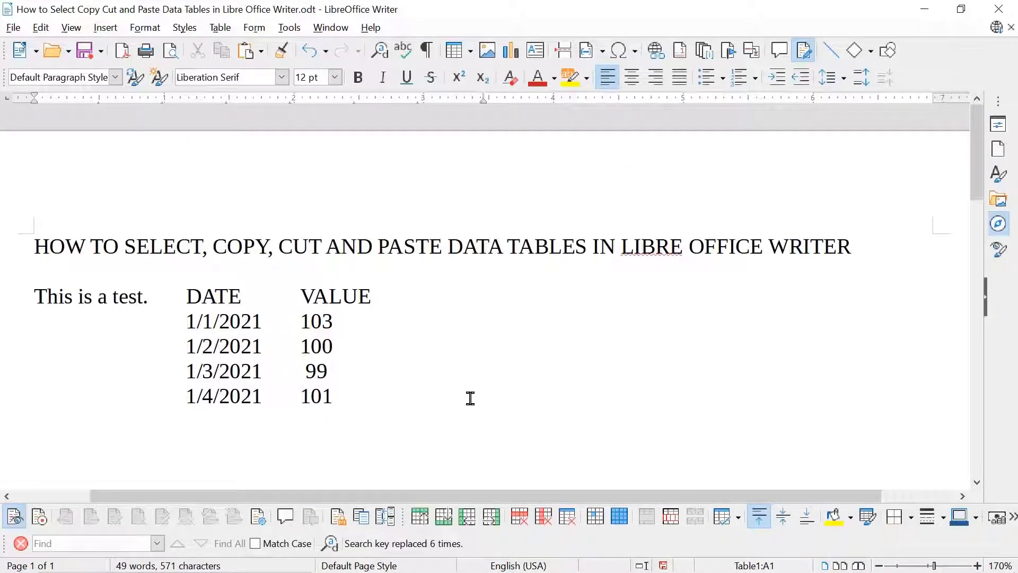
- Switch to Emacs and copy the DATE and VALUE table beside "This is a test." as a rectangle using rectangle mark mode
key(alt+Tab)
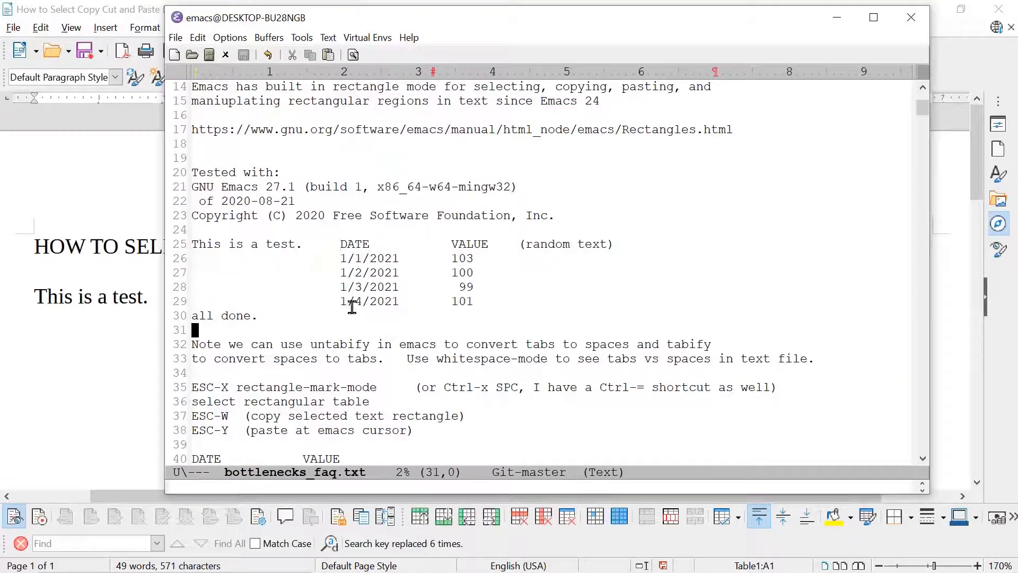
click(342, 245)
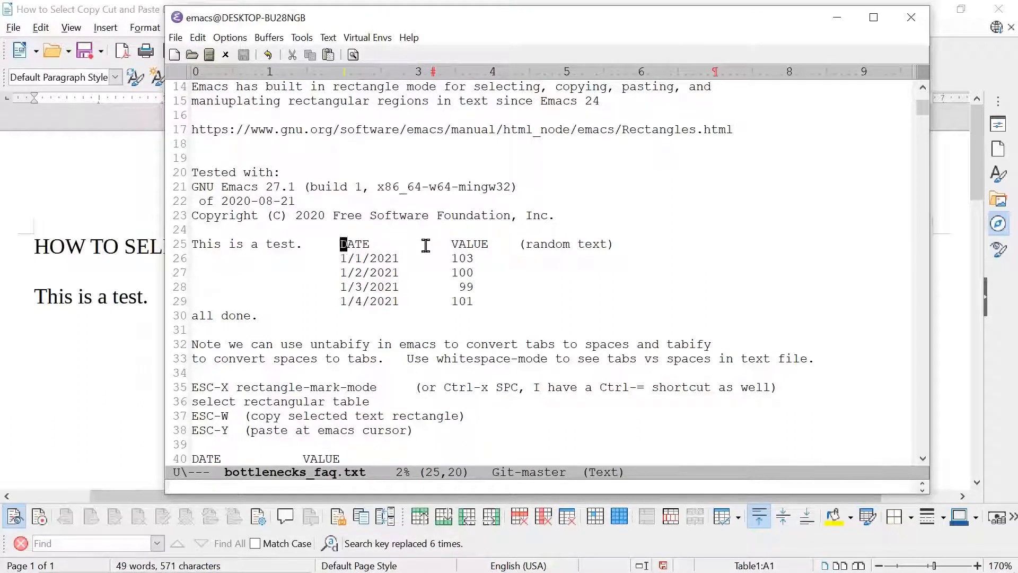
key(ctrl+x)
key(space)
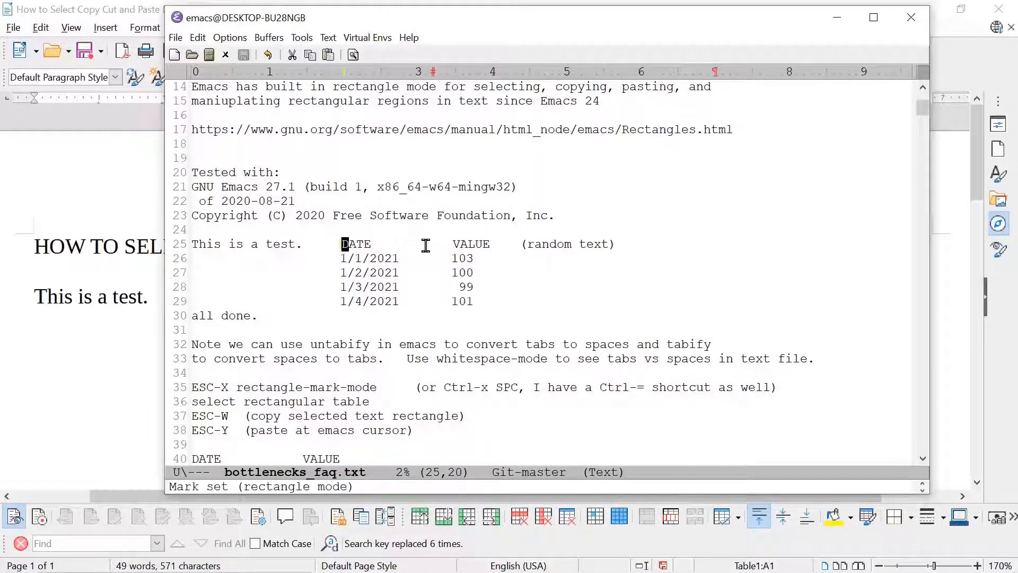
key(Down)
key(Right)
key(Right)
key(Right)
key(Right)
key(Right)
key(Right)
key(Right)
key(Right)
key(Right)
key(Right)
key(Right)
key(Right)
key(Right)
key(Right)
key(Right)
key(Right)
key(Right)
key(Right)
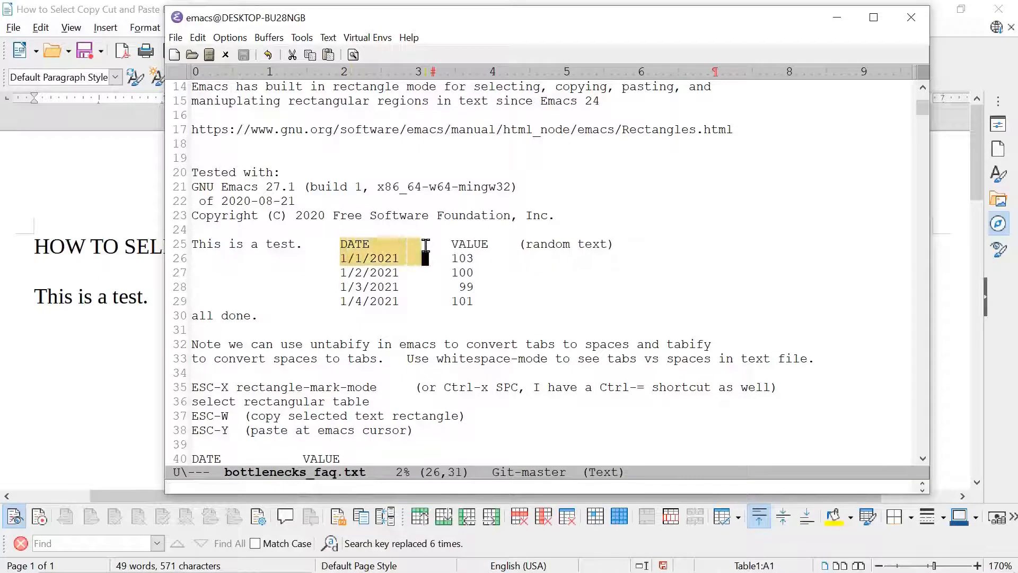
key(Down)
key(Down)
key(Down)
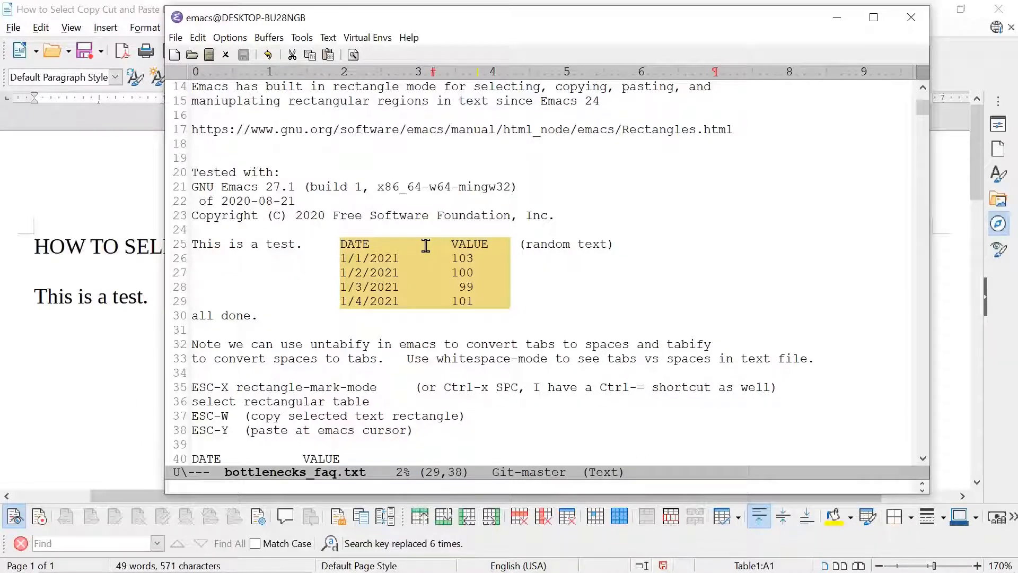
key(Escape)
key(w)
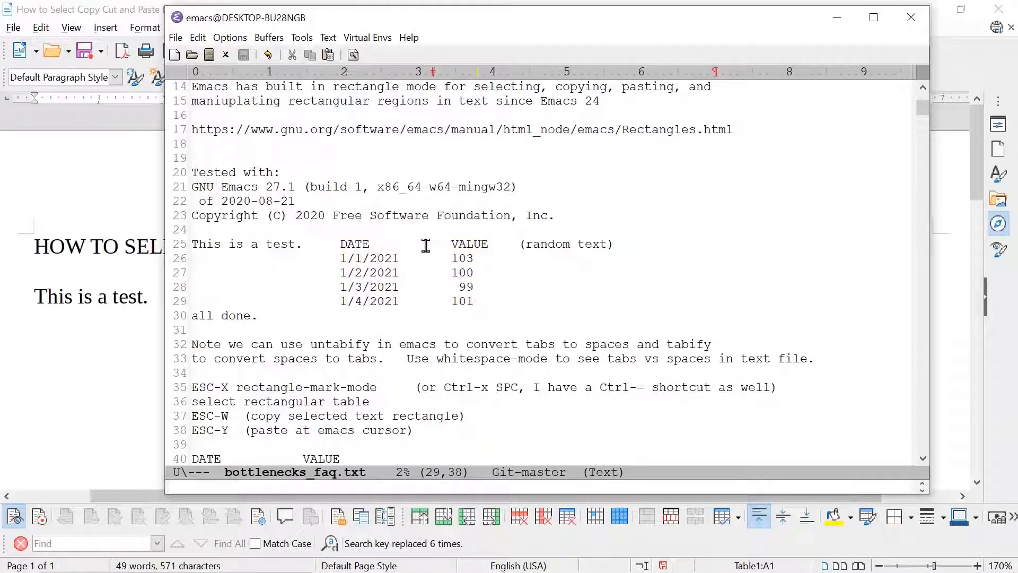
- Switch to LibreOffice Writer and paste the copied DATE and VALUE rectangle as unformatted text below the existing table
click(198, 37)
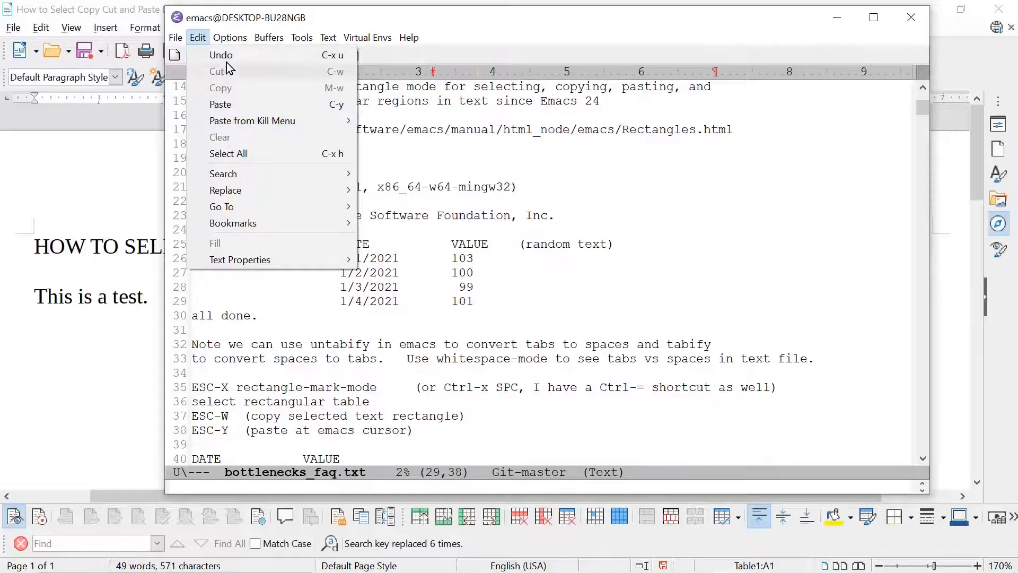
click(417, 22)
click(106, 154)
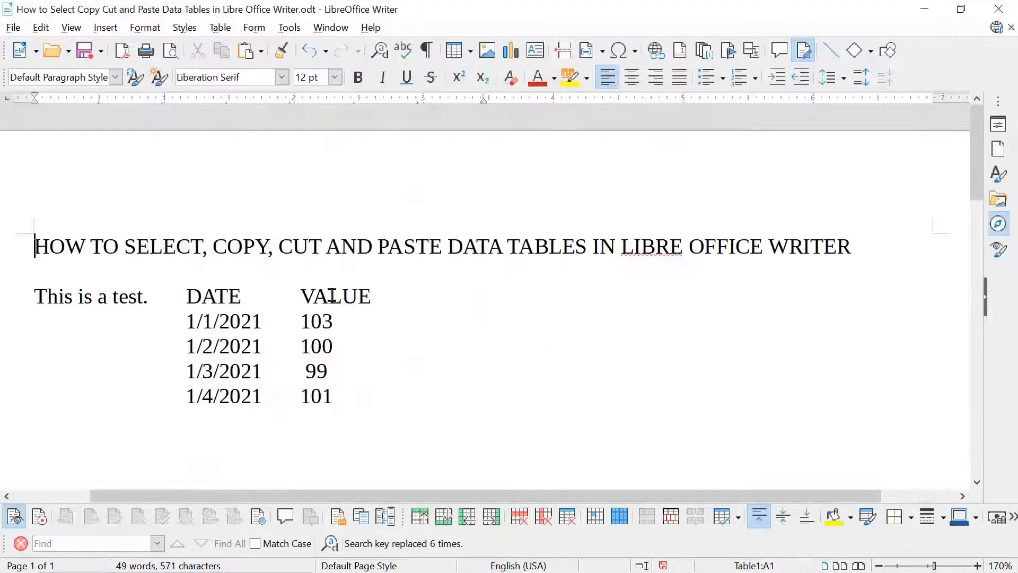
scroll(339, 302, down, 10)
scroll(340, 307, down, 2)
click(75, 304)
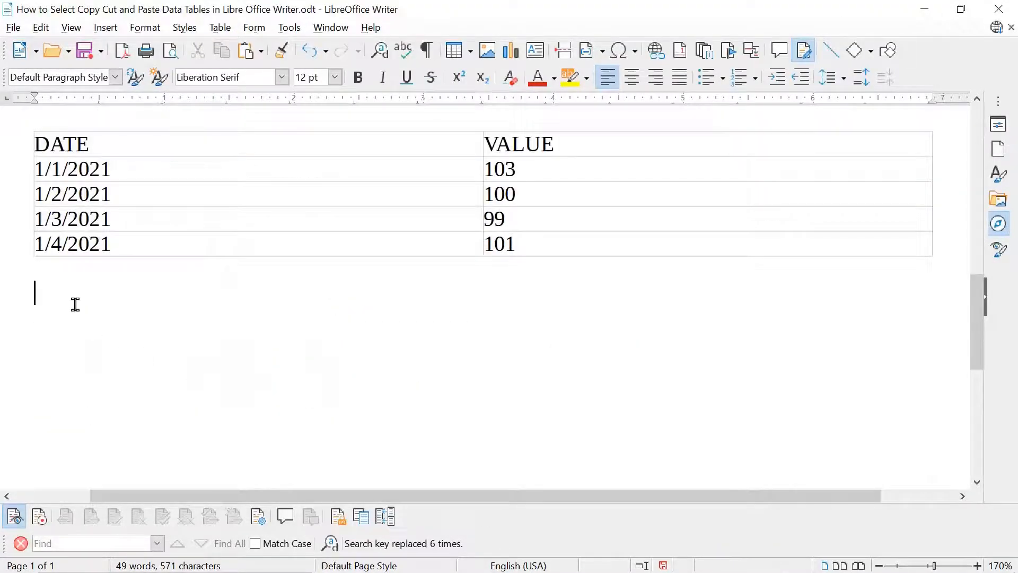
click(44, 29)
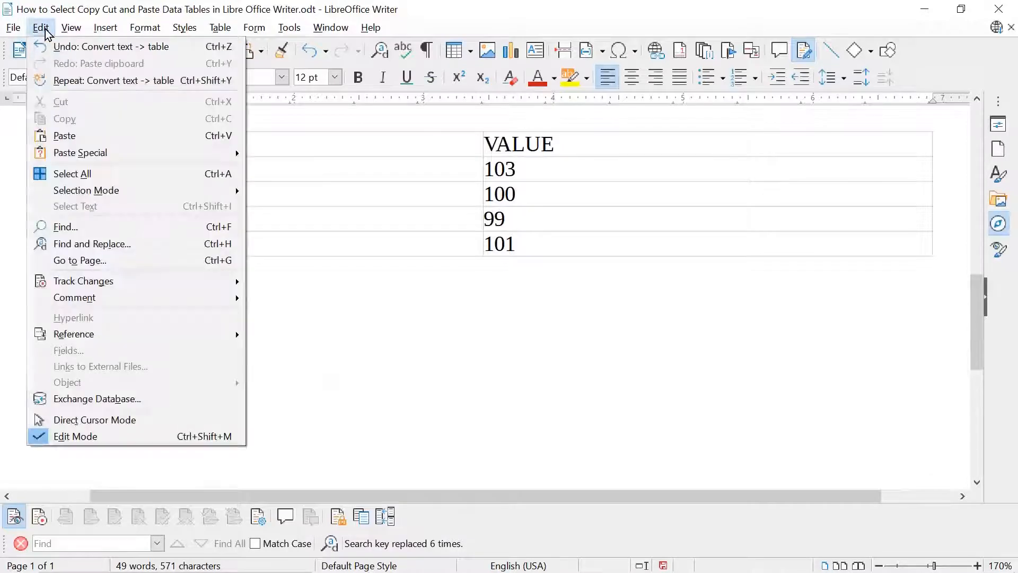
mouse_move(95, 155)
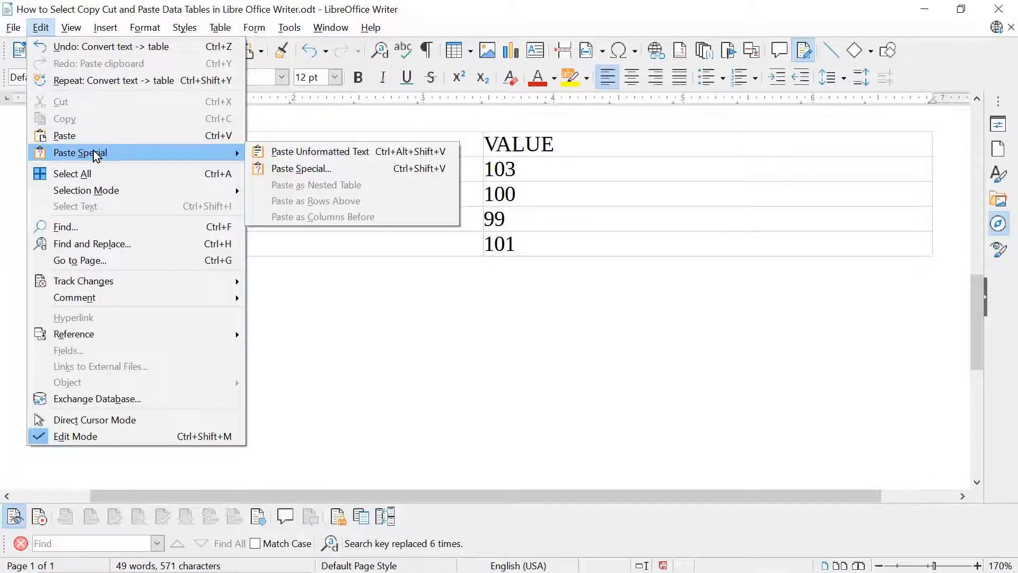
click(312, 152)
click(124, 295)
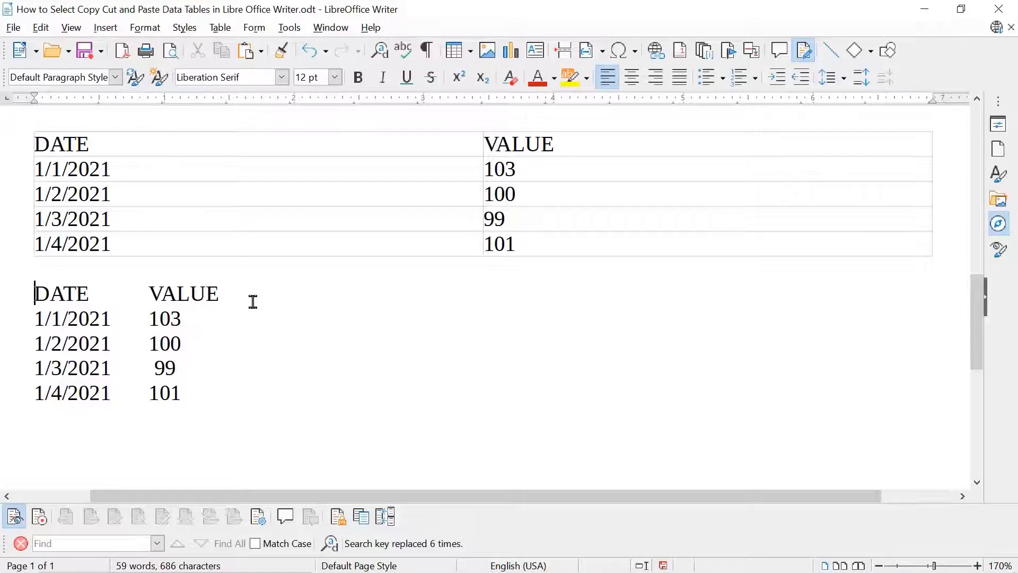
key(shift+Down)
key(shift+Down)
key(shift+Down)
key(Up)
key(Up)
key(Up)
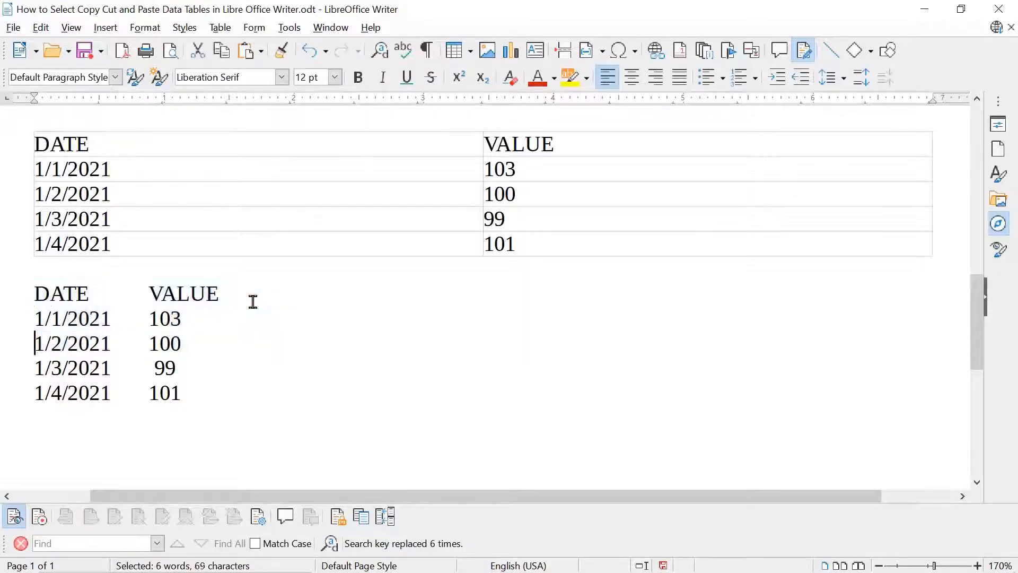
click(253, 302)
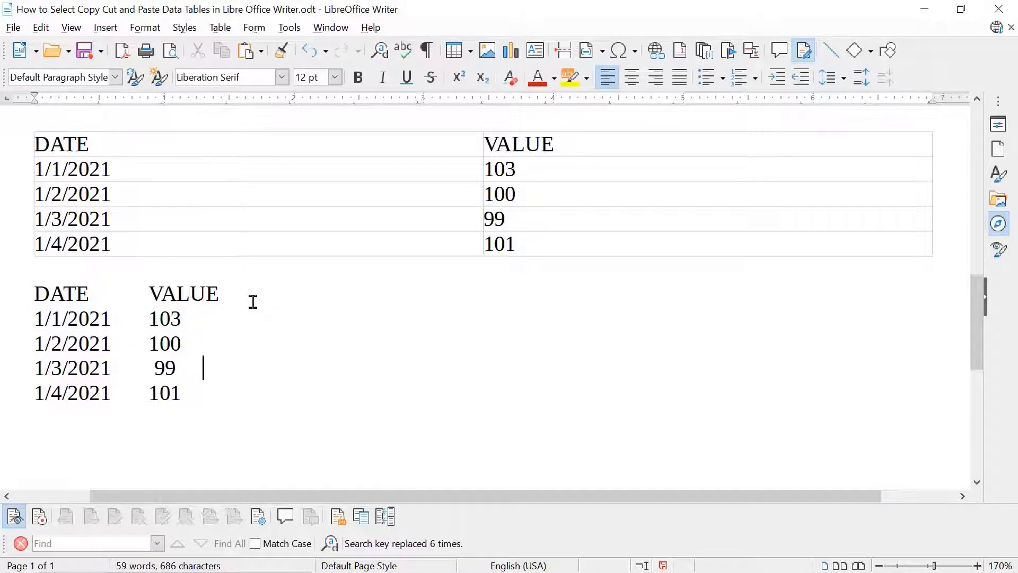
- Replace every run of spaces in the five pasted DATE and VALUE lines with ";", using the regular expression " +" within the selection only
key(Up)
key(Up)
key(Up)
key(Up)
key(Home)
key(shift+Down)
key(shift+Down)
key(shift+Down)
key(shift+Down)
key(shift+End)
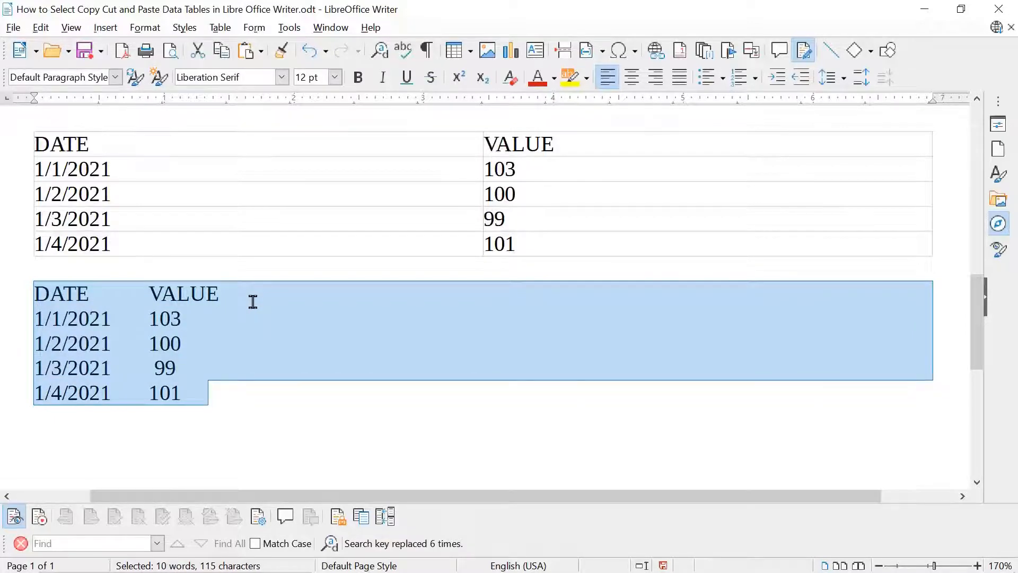
key(ctrl+h)
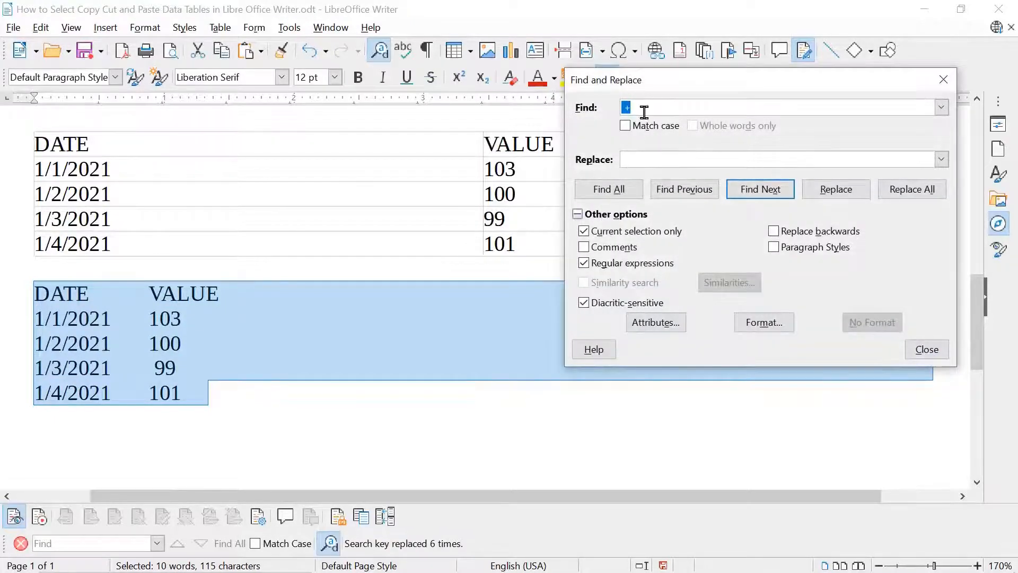
click(643, 160)
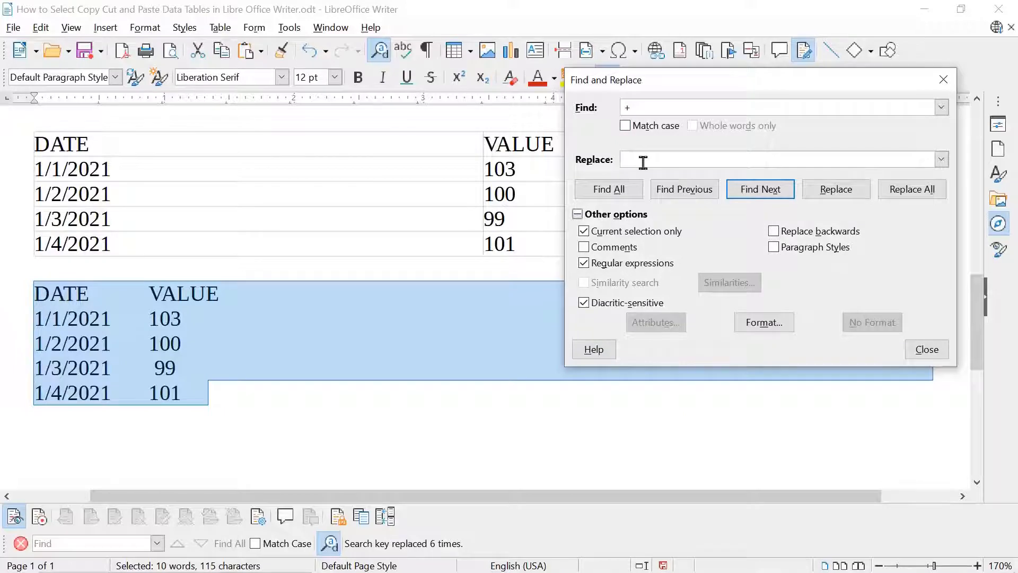
text(;)
click(914, 196)
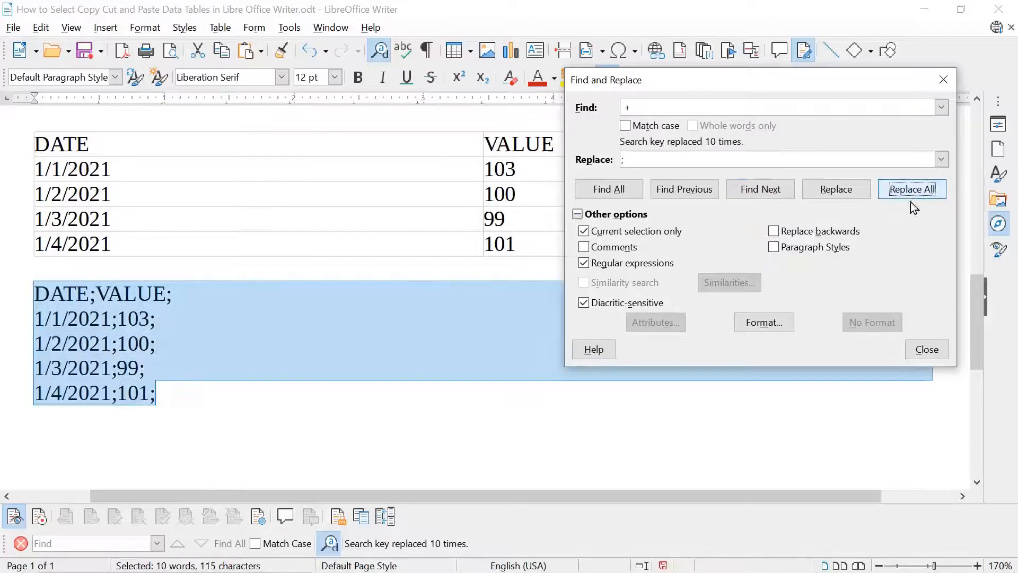
click(943, 80)
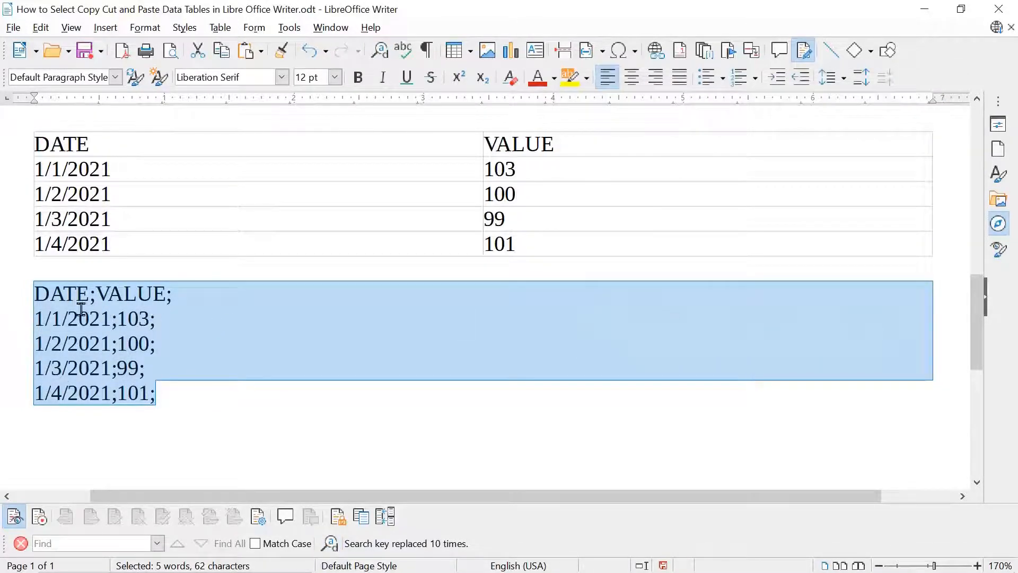
- Delete the trailing semicolon from each of the five DATE;VALUE lines
click(181, 295)
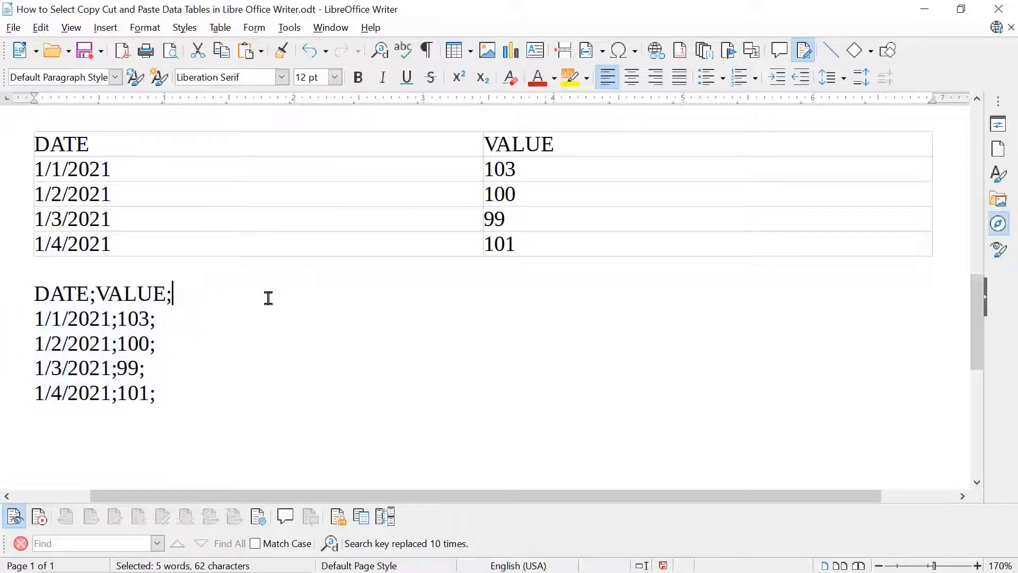
key(BackSpace)
key(Down)
key(BackSpace)
key(Down)
key(BackSpace)
key(Down)
key(BackSpace)
key(Down)
key(Right)
key(Right)
key(BackSpace)
- Convert the five DATE;VALUE lines below the table to a second table, separated at semicolons with a repeating heading for the first row
key(Up)
key(Up)
key(Up)
key(Up)
key(Home)
key(shift+Down)
key(shift+Down)
key(shift+Down)
key(shift+Down)
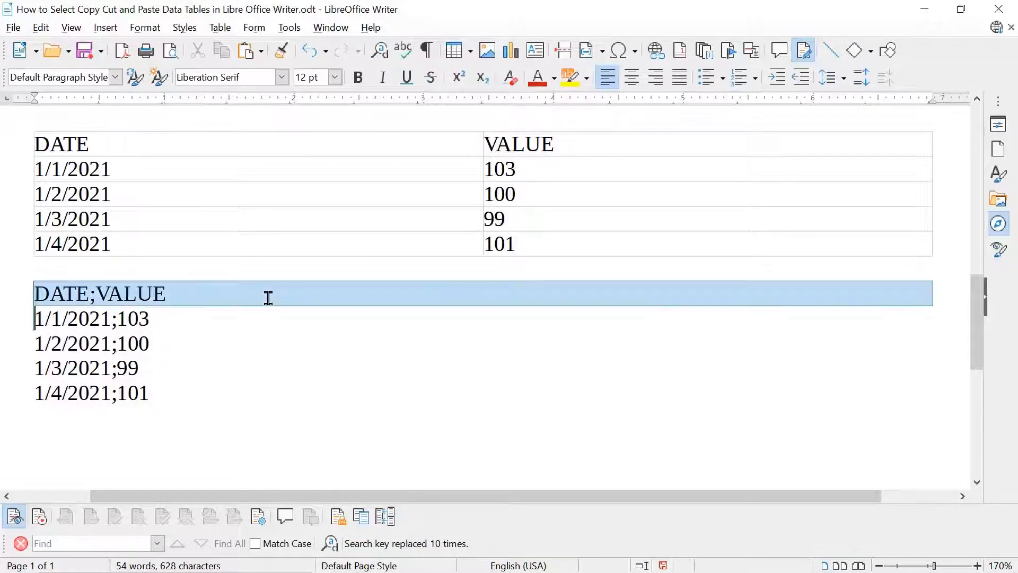
key(shift+End)
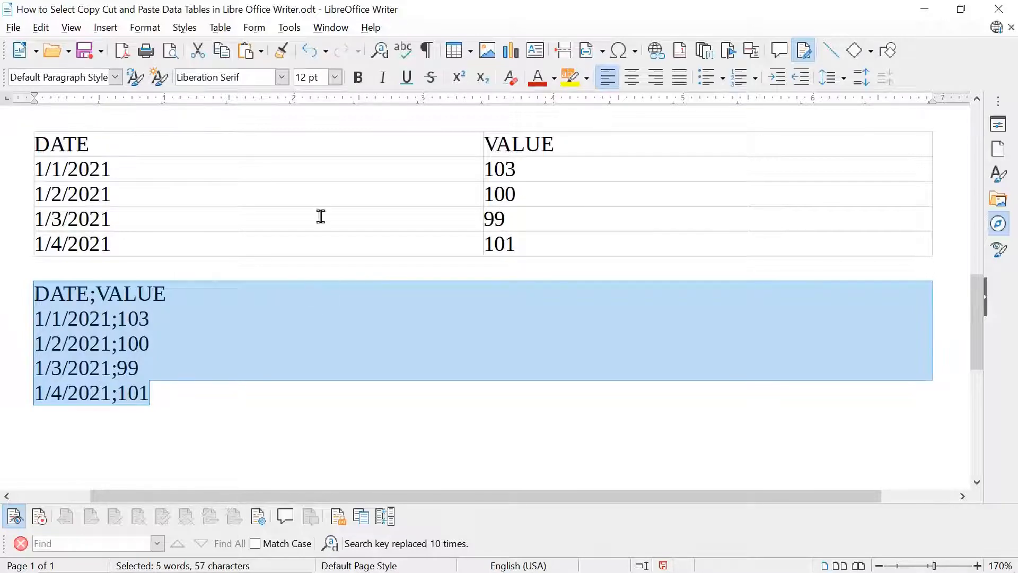
click(220, 28)
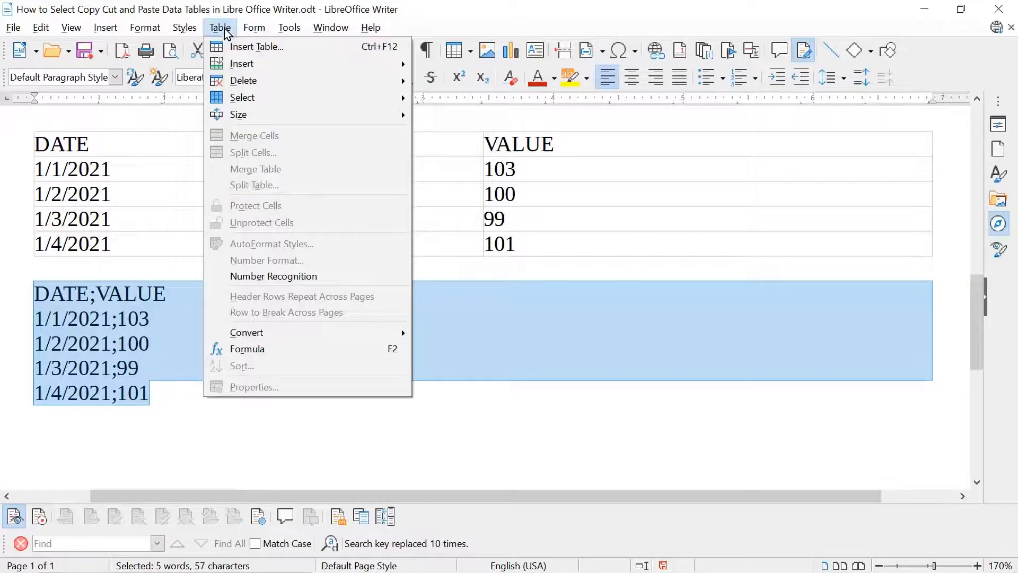
mouse_move(373, 332)
click(450, 332)
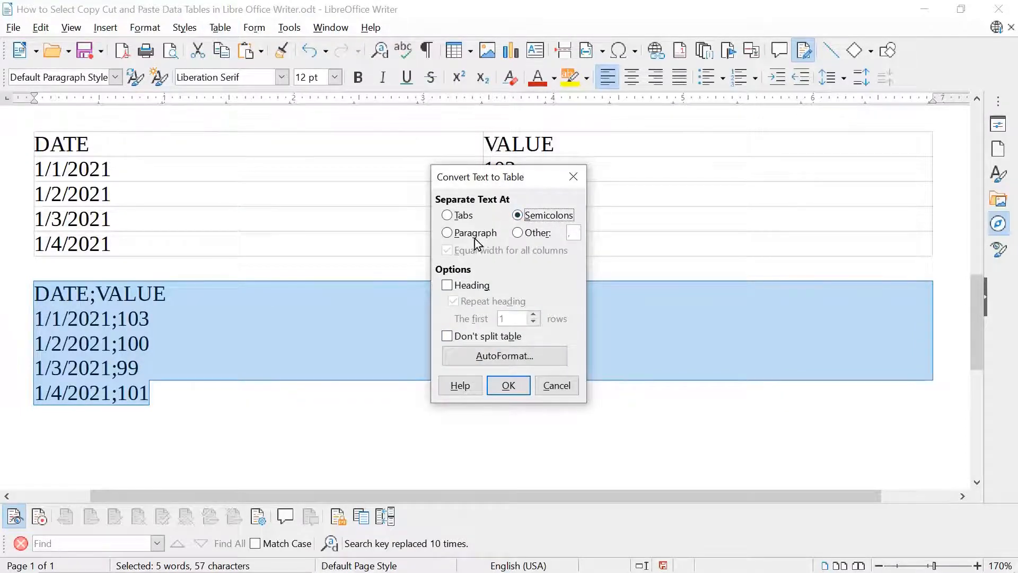
click(447, 287)
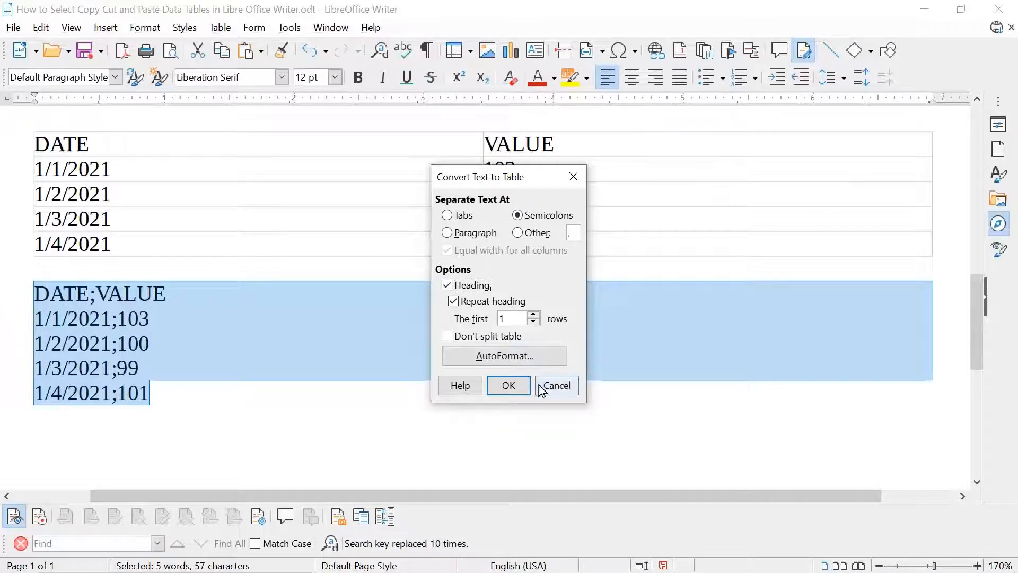
click(508, 385)
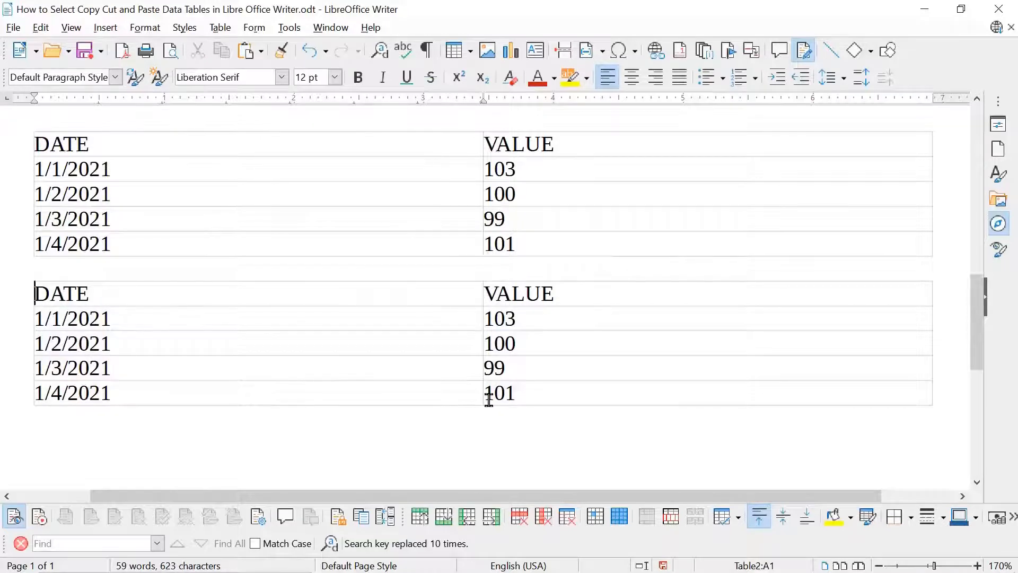
- Demonstrate the Block Area selection mode on the DATE and VALUE columns beside "This is a test." and clear the selection
scroll(488, 400, up, 10)
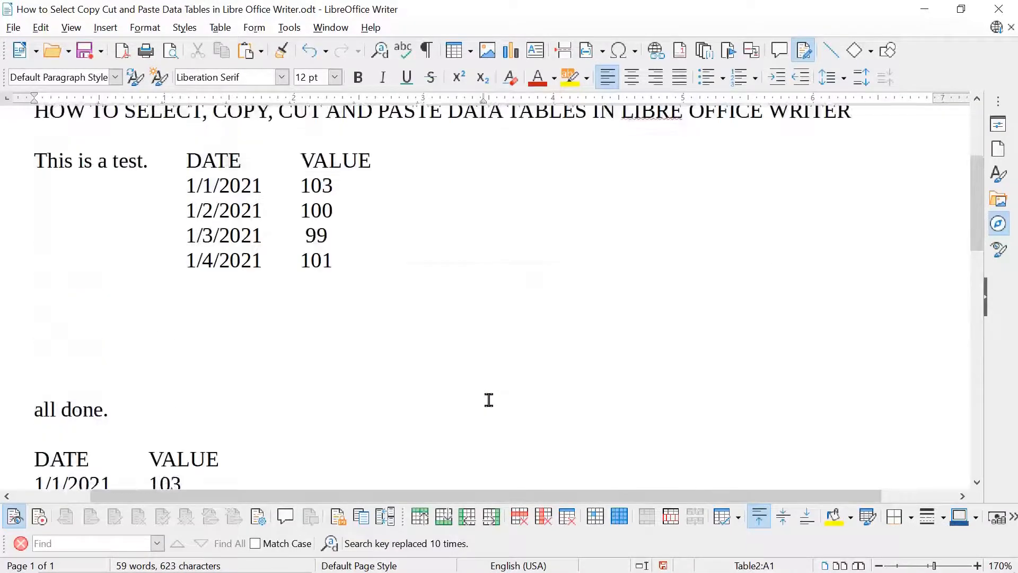
scroll(489, 399, up, 3)
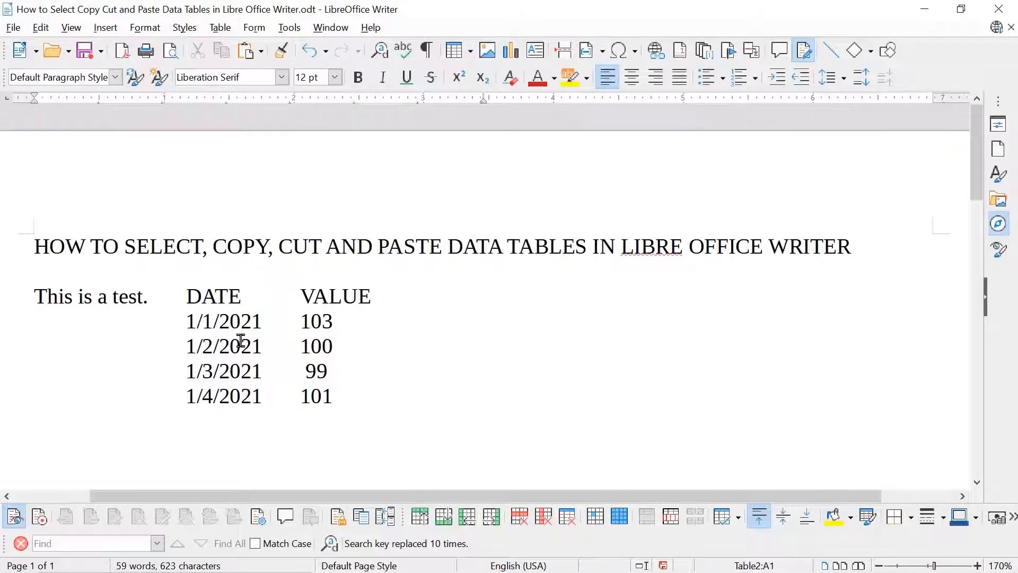
click(188, 298)
drag(187, 298, 378, 398)
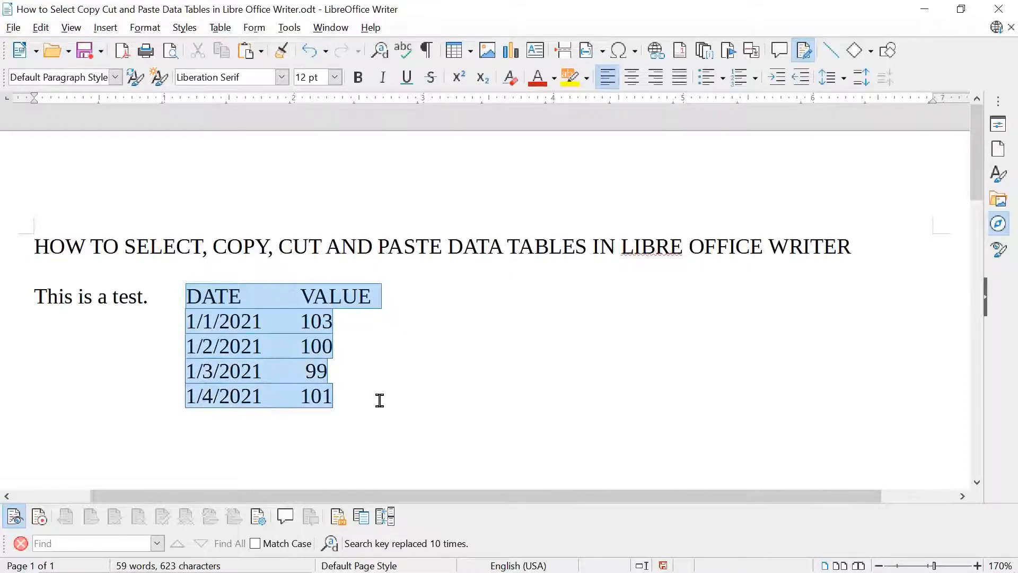
click(337, 317)
click(186, 296)
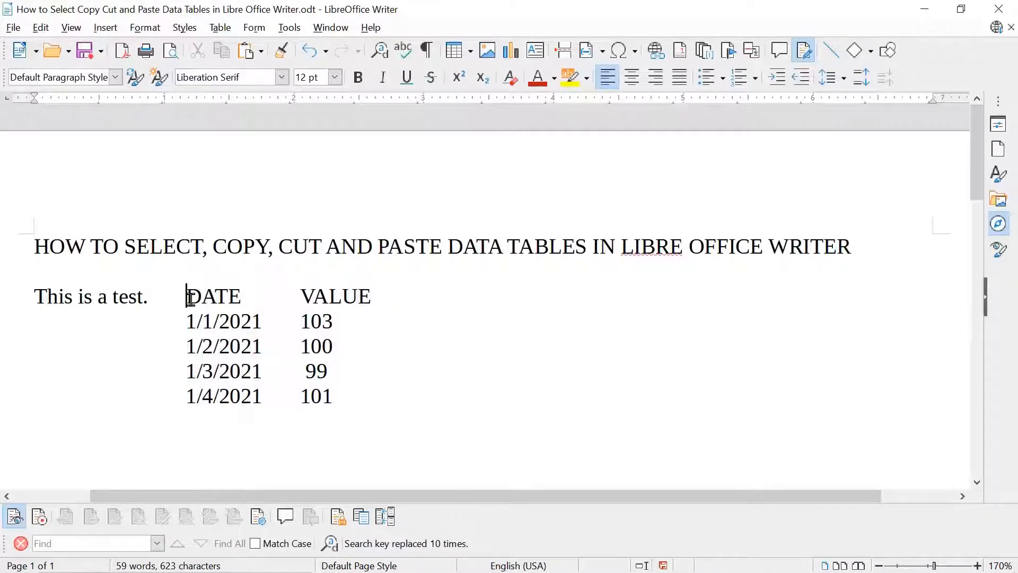
click(43, 29)
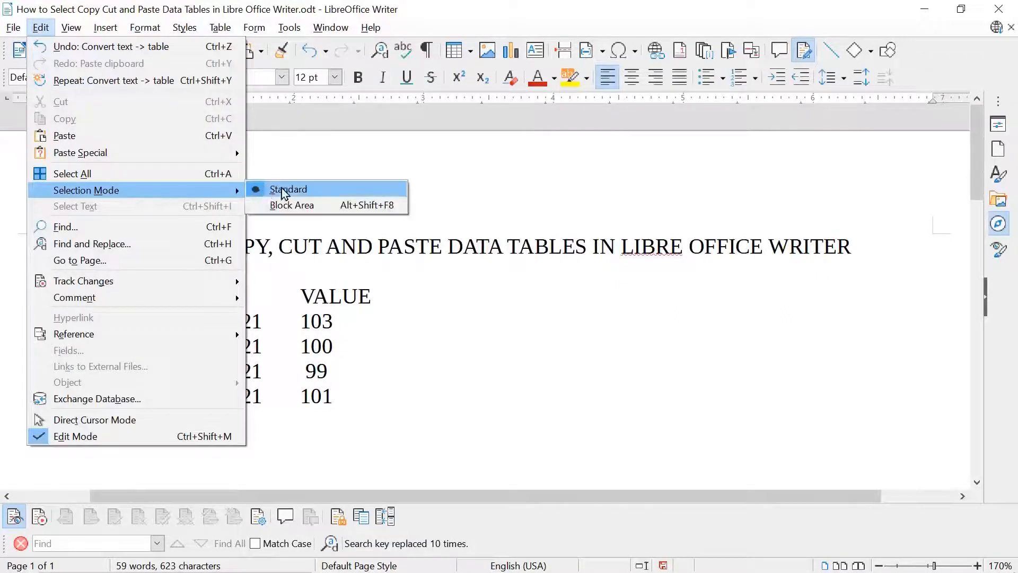
click(307, 206)
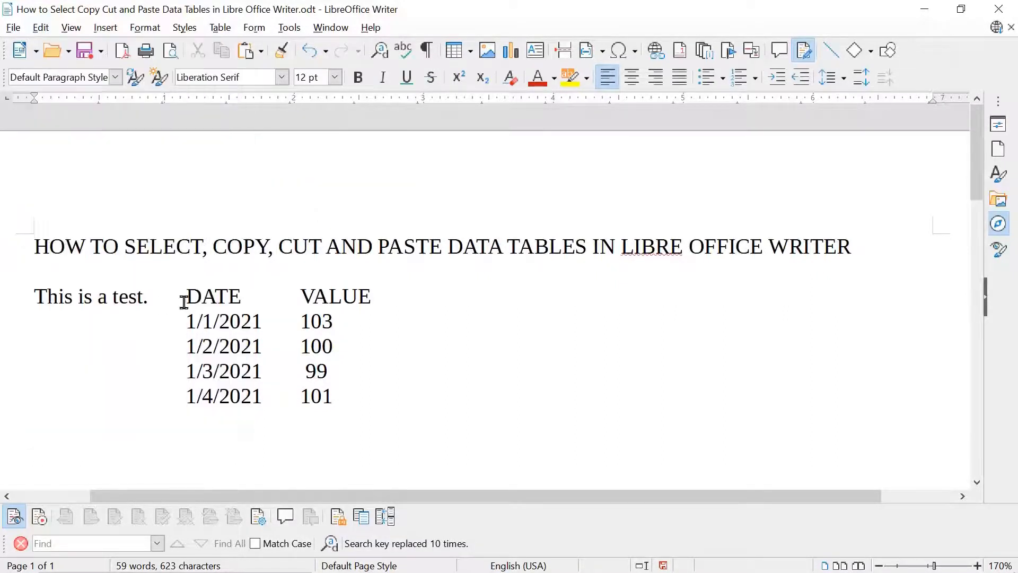
drag(187, 296, 420, 373)
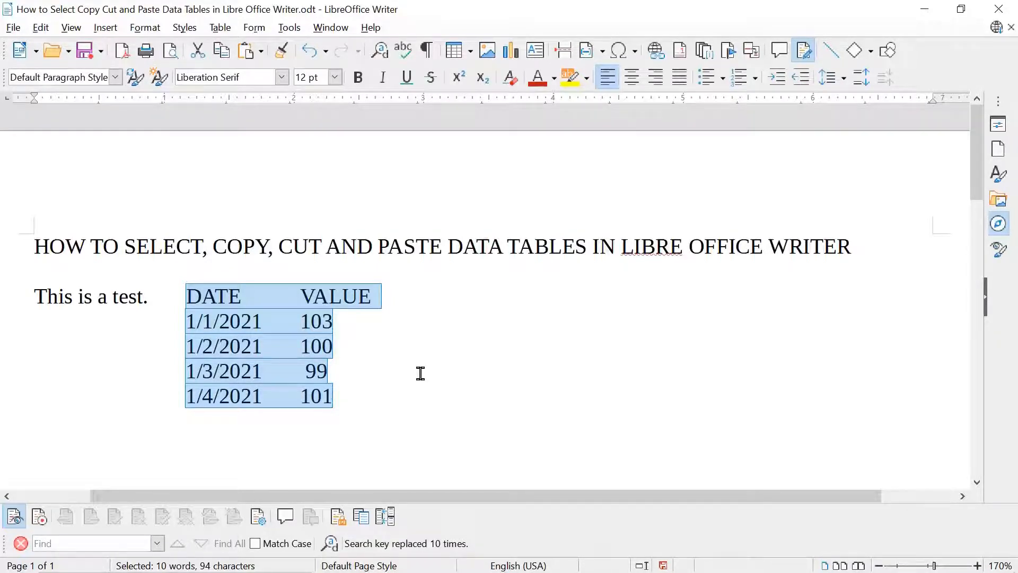
click(421, 373)
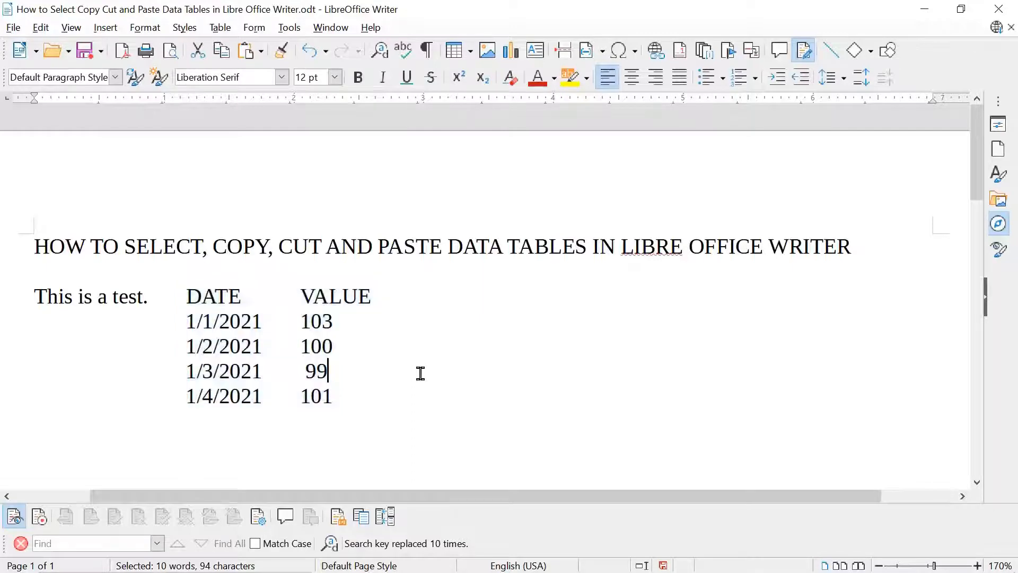